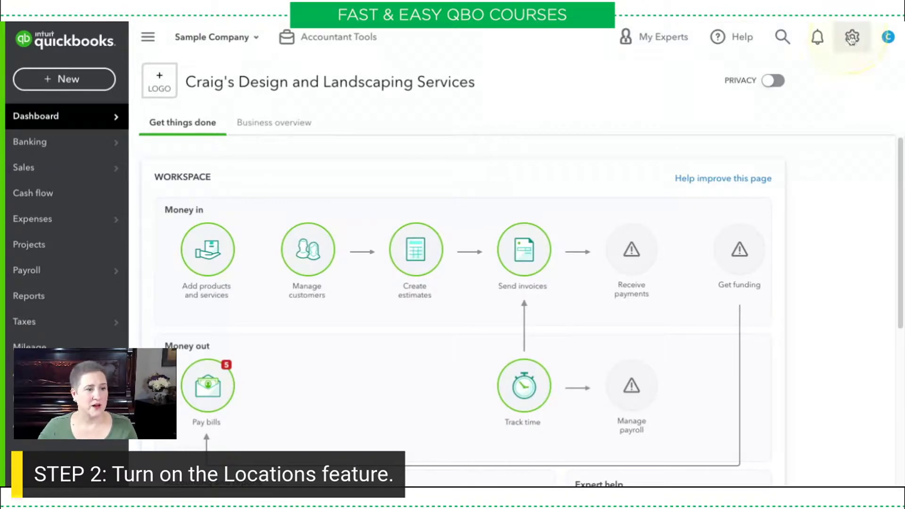
- Turn on location tracking in the company's advanced account settings, keeping Location as the label, and save the change
{"action": "left_click", "coordinate": [852, 37]}
{"action": "left_click", "coordinate": [346, 107]}
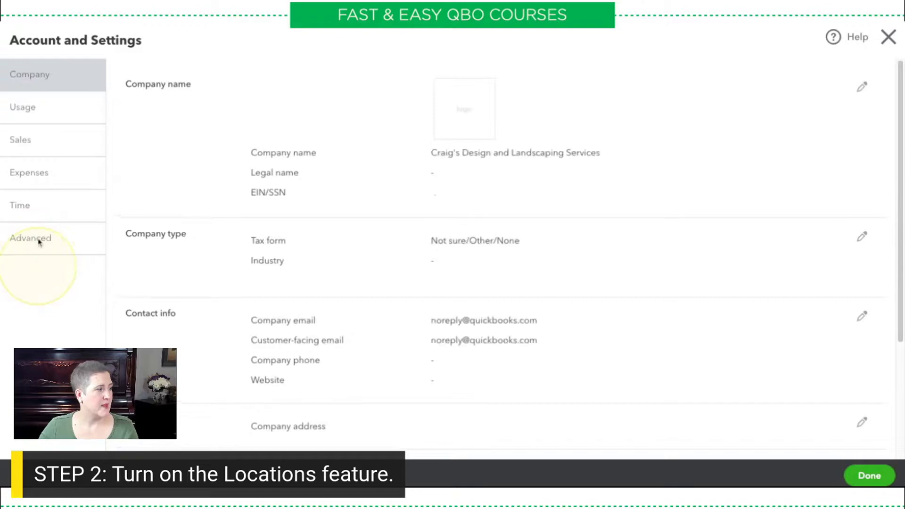
{"action": "left_click", "coordinate": [41, 243]}
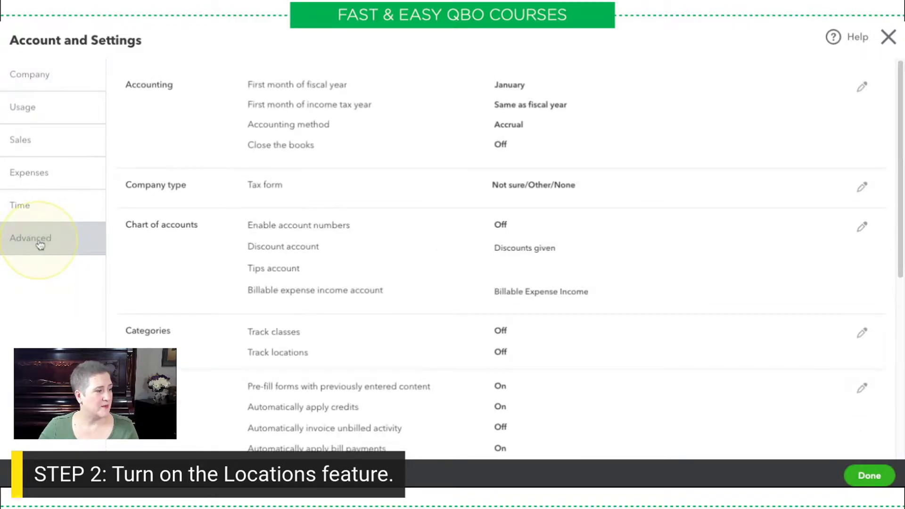
{"action": "left_click", "coordinate": [173, 346]}
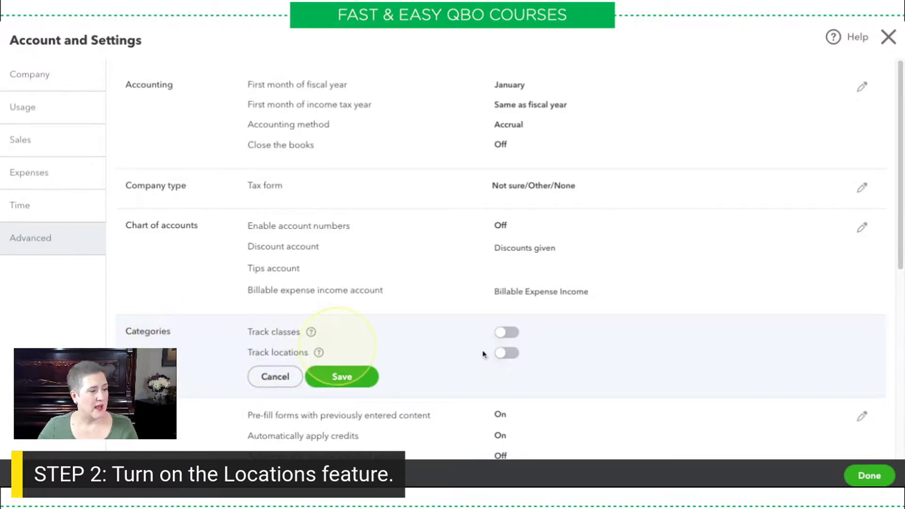
{"action": "left_click", "coordinate": [507, 354]}
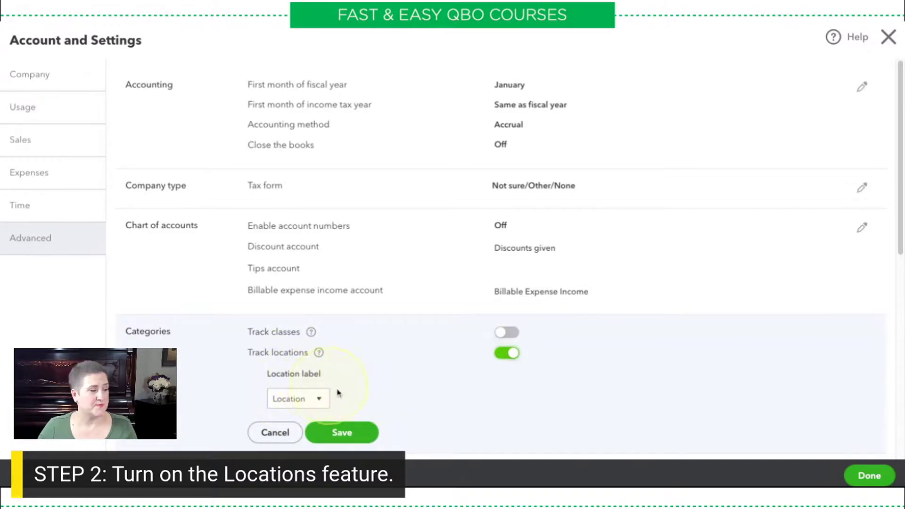
{"action": "left_click", "coordinate": [322, 400]}
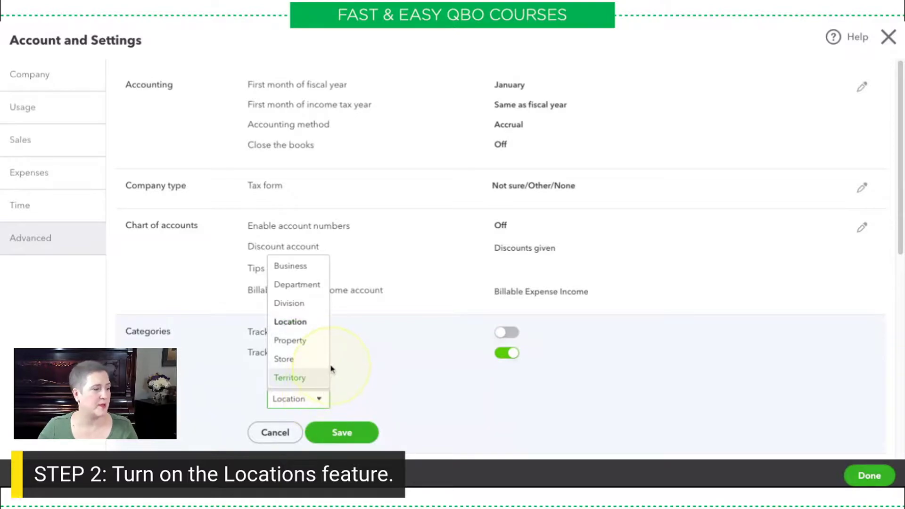
{"action": "left_click", "coordinate": [395, 384]}
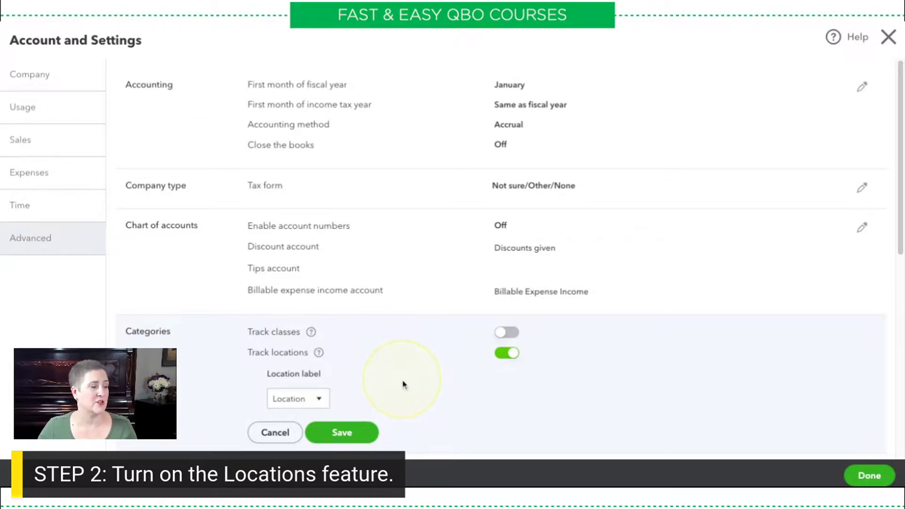
{"action": "left_click", "coordinate": [341, 431]}
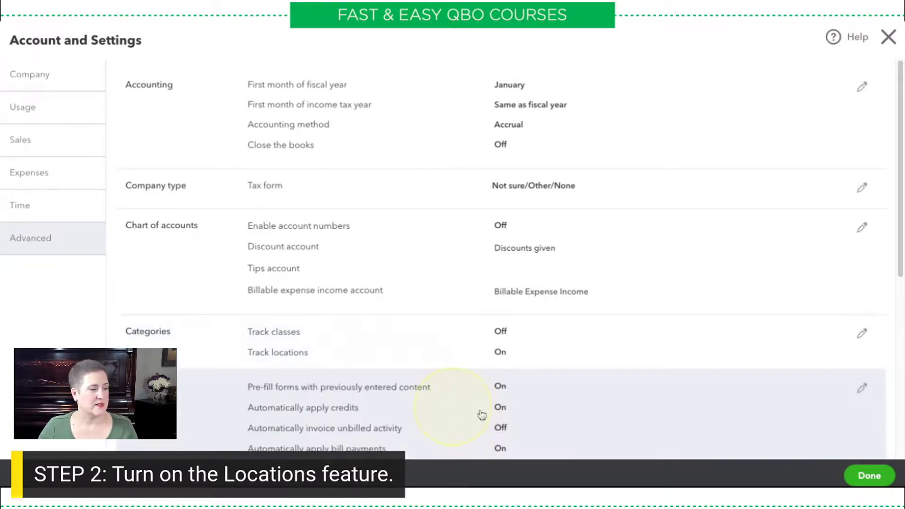
{"action": "scroll", "coordinate": [686, 271], "scroll_direction": "down", "scroll_amount": 1}
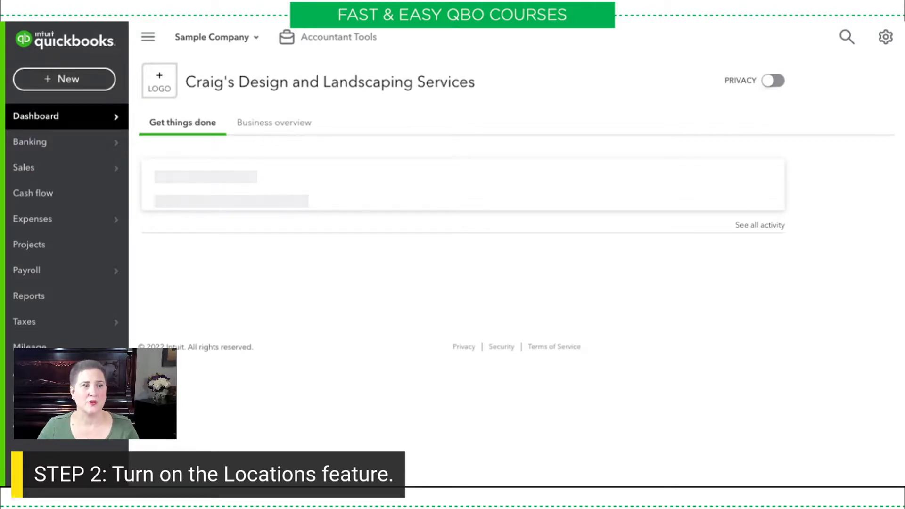
- Open the Locations list from the overview of all company lists
{"action": "left_click", "coordinate": [887, 39]}
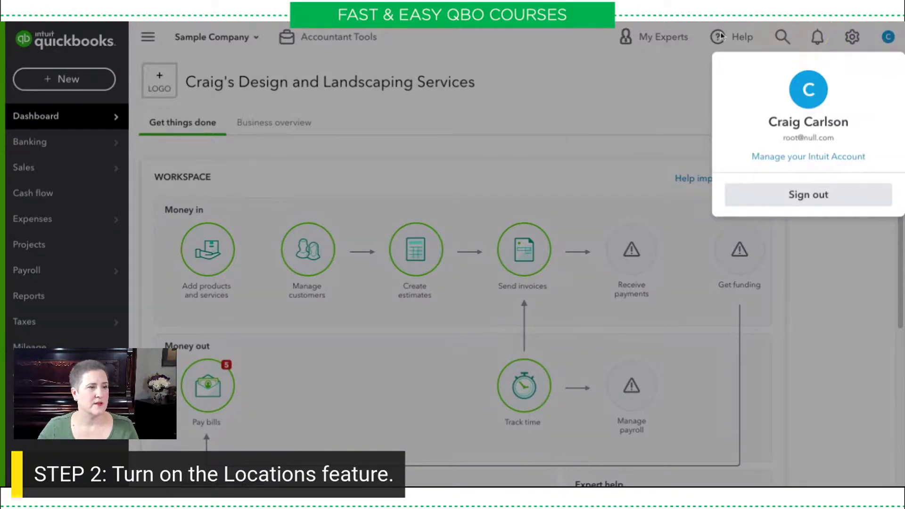
{"action": "left_click", "coordinate": [589, 118]}
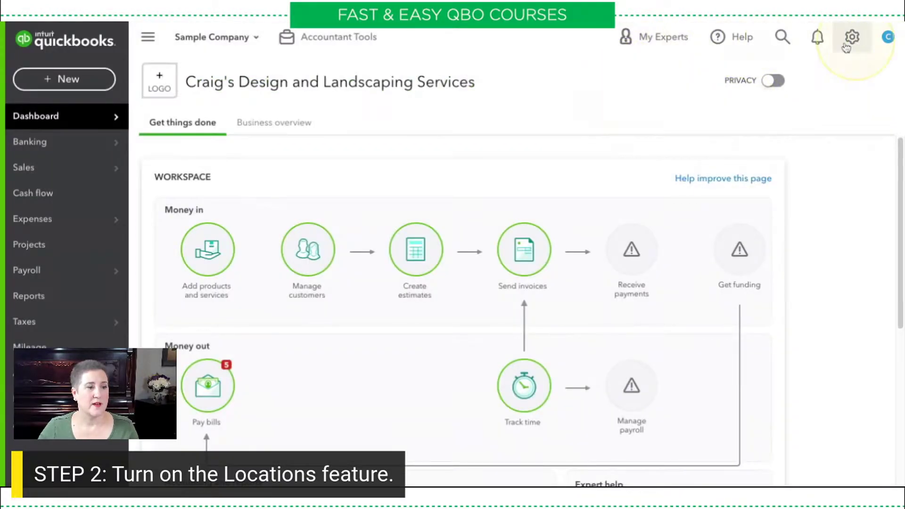
{"action": "left_click", "coordinate": [852, 37]}
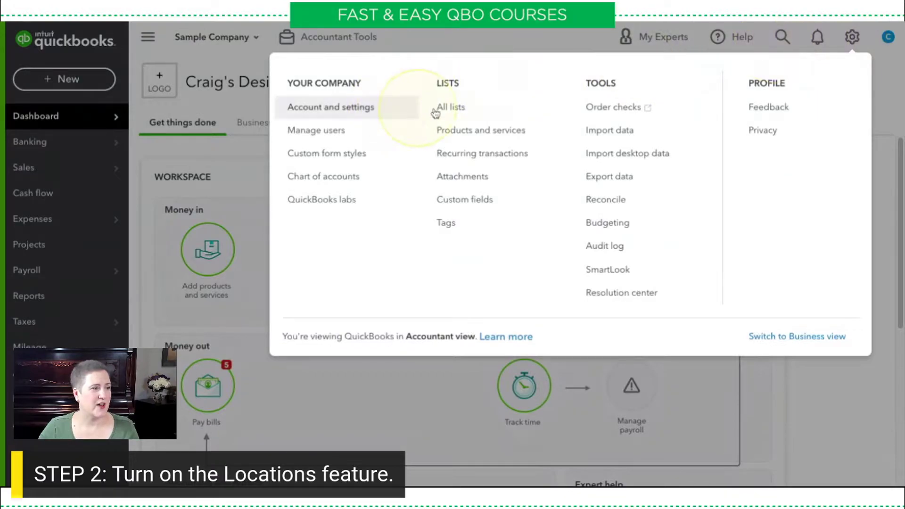
{"action": "left_click", "coordinate": [454, 110]}
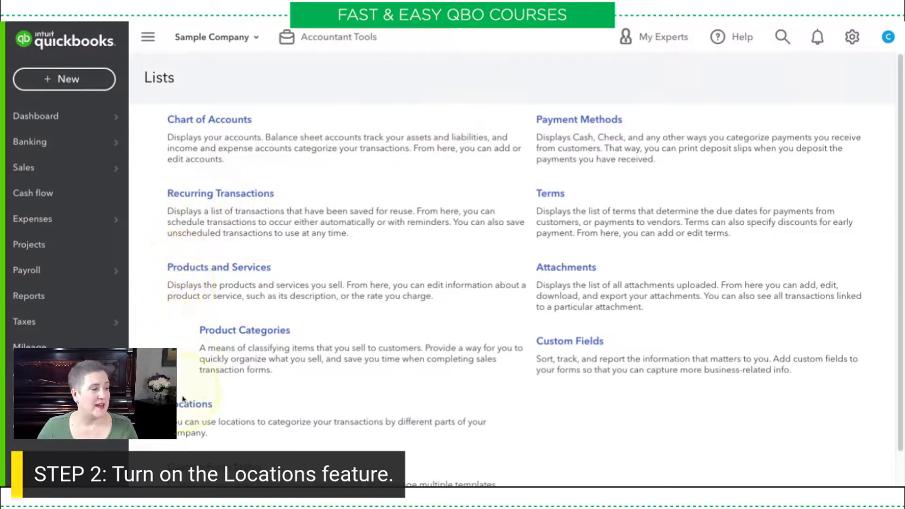
{"action": "left_click", "coordinate": [197, 415]}
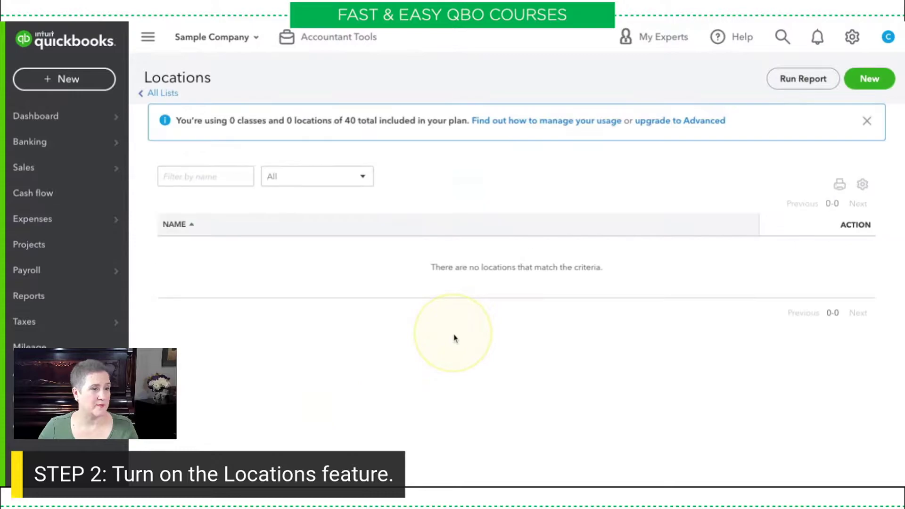
- Create and save a new location named West
{"action": "left_click", "coordinate": [869, 79]}
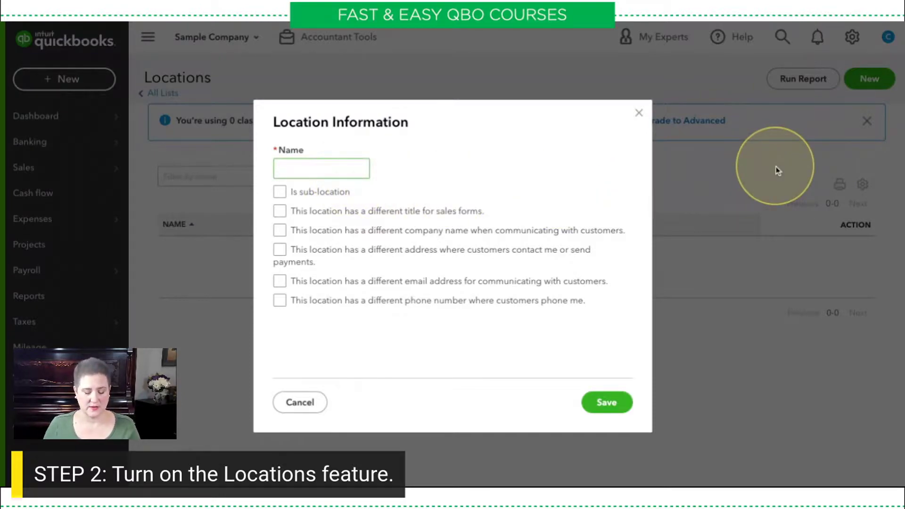
{"action": "type", "text": "West"}
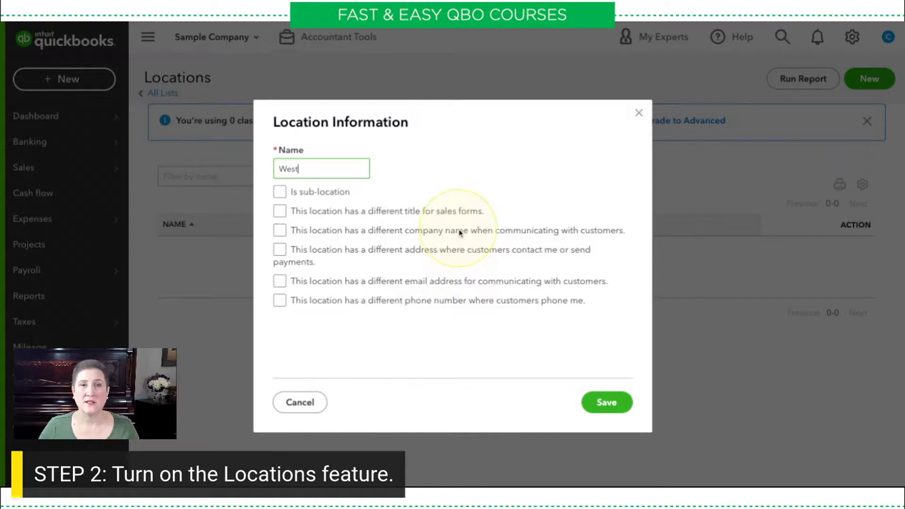
{"action": "left_click", "coordinate": [600, 402]}
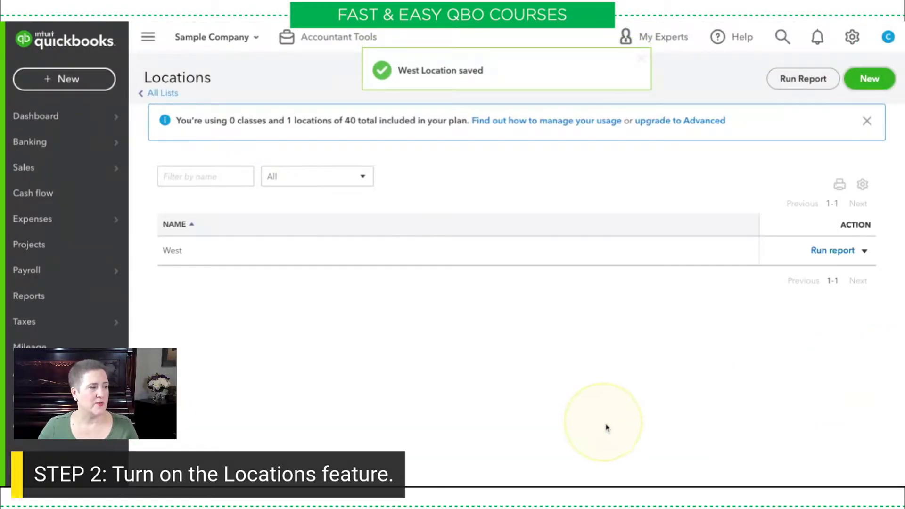
- Start a second location named East and enable a different address for customer contact and payments
{"action": "left_click", "coordinate": [876, 81]}
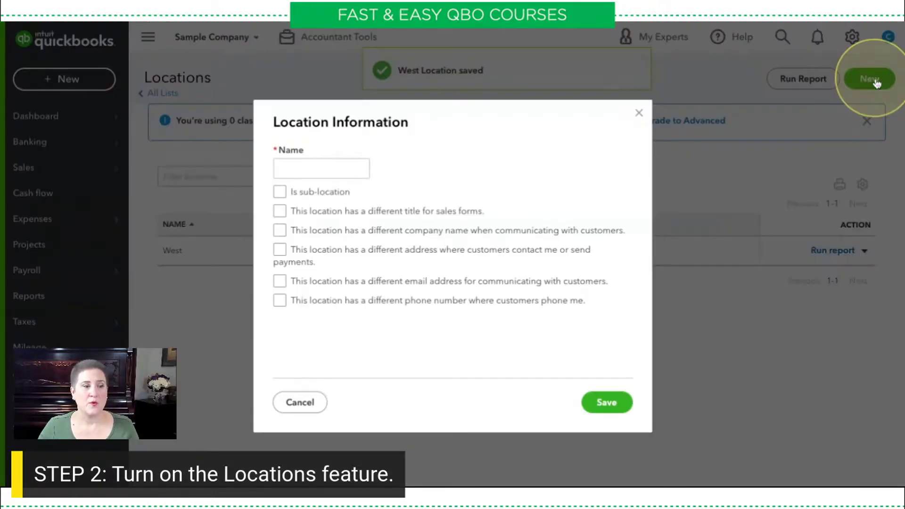
{"action": "left_click", "coordinate": [346, 168]}
{"action": "type", "text": "East"}
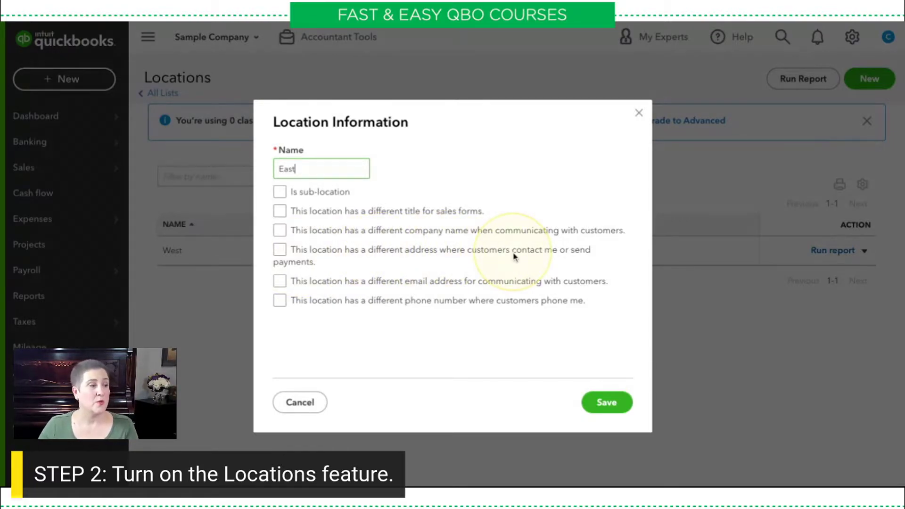
{"action": "left_click", "coordinate": [280, 249]}
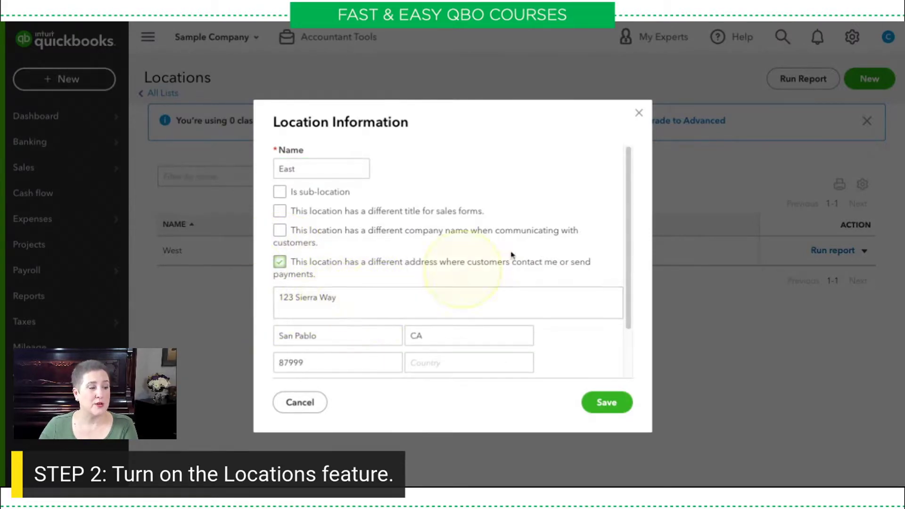
- Replace the prefilled street address of the East location with its own street address
{"action": "scroll", "coordinate": [629, 247], "scroll_direction": "down", "scroll_amount": 2}
{"action": "scroll", "coordinate": [629, 248], "scroll_direction": "down", "scroll_amount": 2}
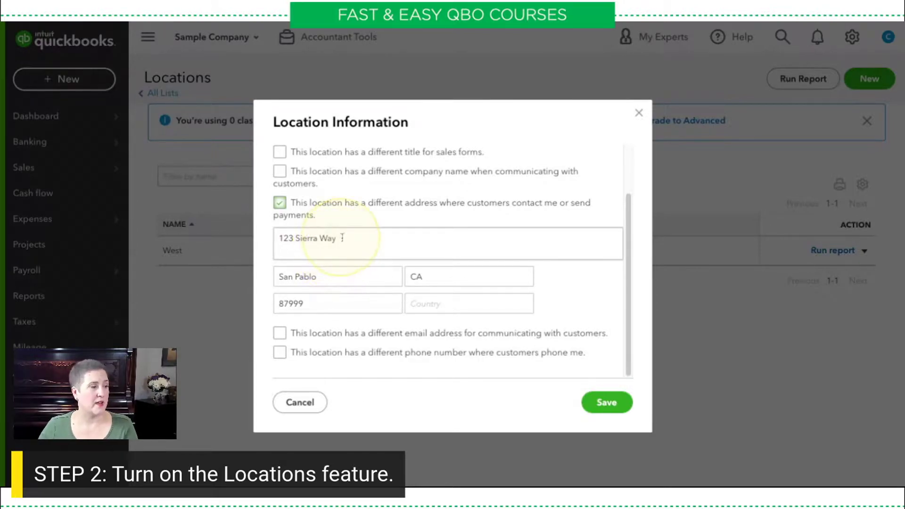
{"action": "left_click_drag", "start_coordinate": [342, 237], "coordinate": [171, 229]}
{"action": "type", "text": "456"}
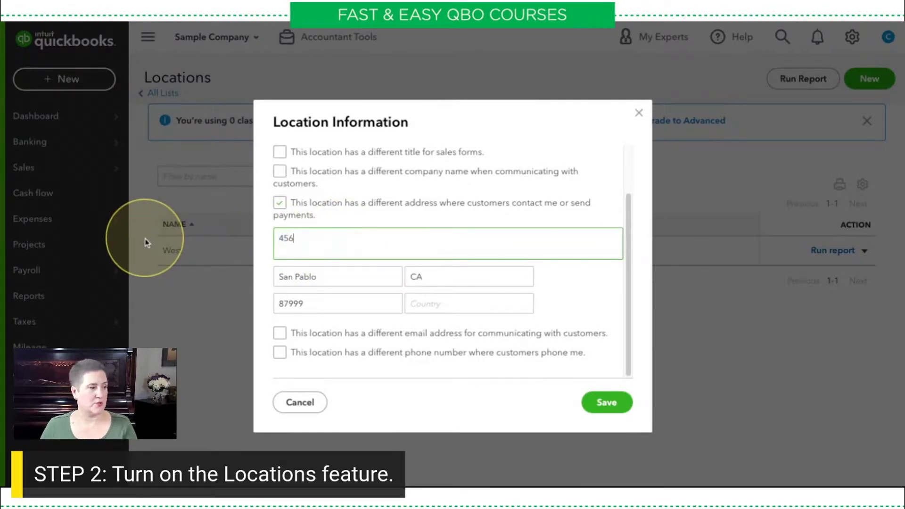
{"action": "type", "text": " 12st S"}
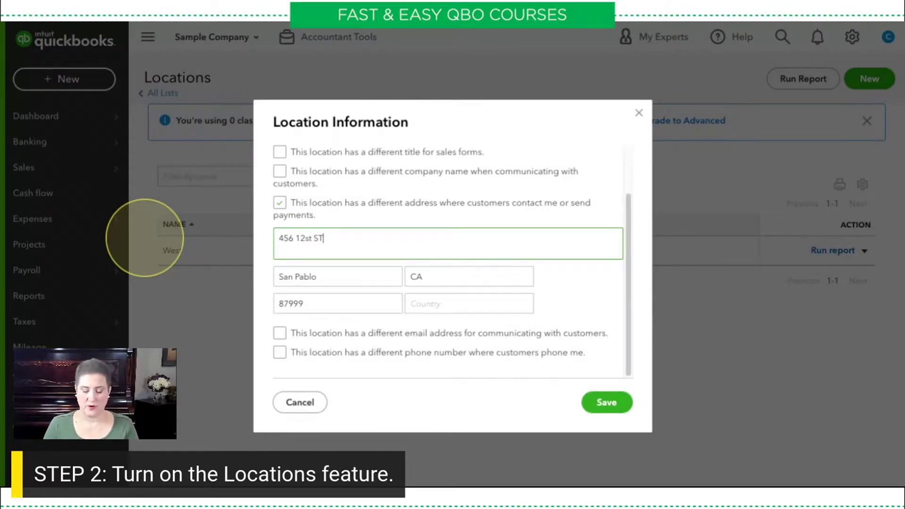
{"action": "type", "text": "th "}
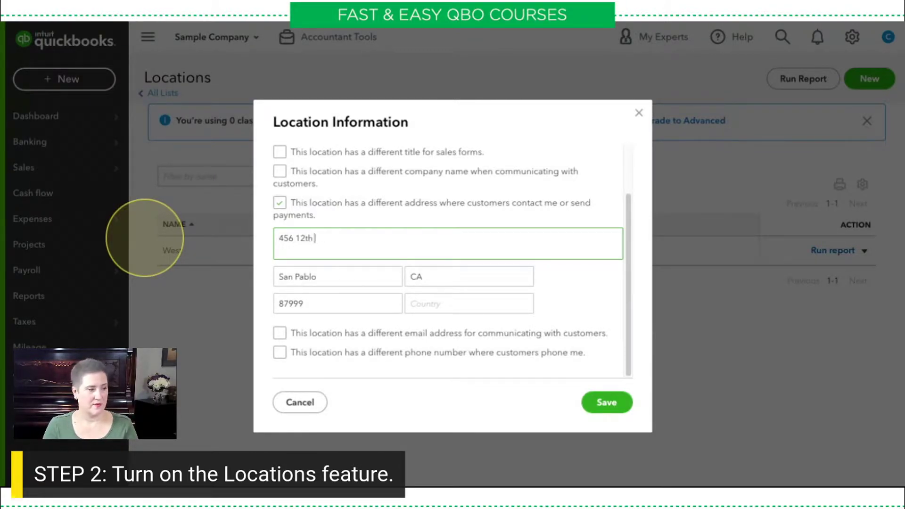
{"action": "type", "text": " NW"}
{"action": "key", "text": "Tab"}
- Fill in the East location's city, state and ZIP code, and save the location
{"action": "type", "text": "A"}
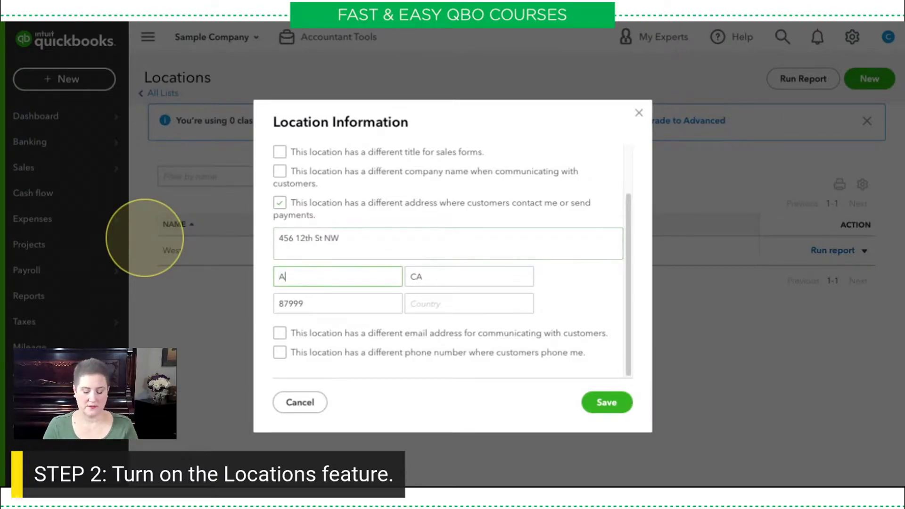
{"action": "type", "text": ";bany"}
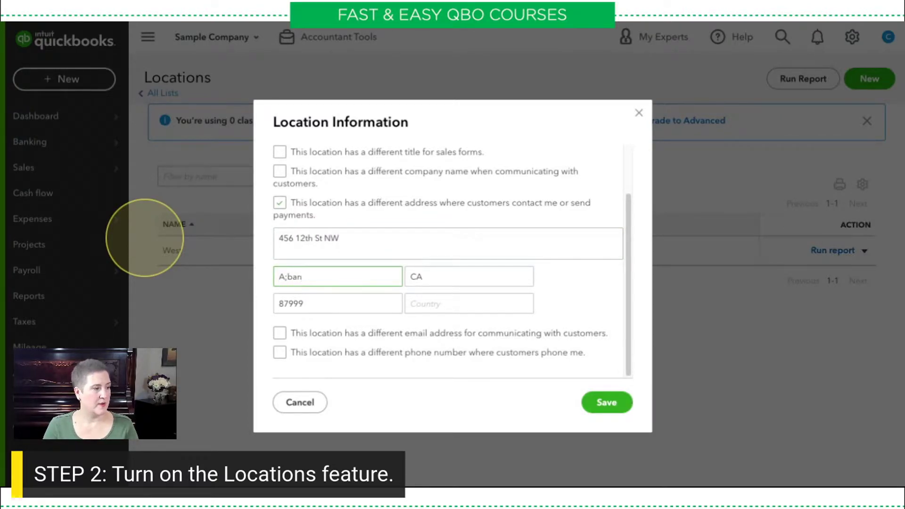
{"action": "key", "text": "BackSpace"}
{"action": "key", "text": "BackSpace"}
{"action": "type", "text": "Al"}
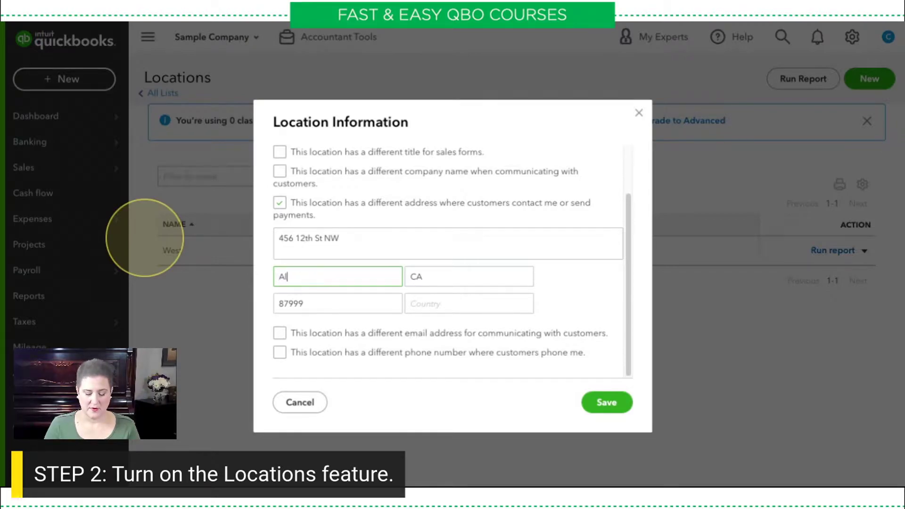
{"action": "key", "text": "Tab"}
{"action": "type", "text": "NY"}
{"action": "key", "text": "Tab"}
{"action": "type", "text": "12"}
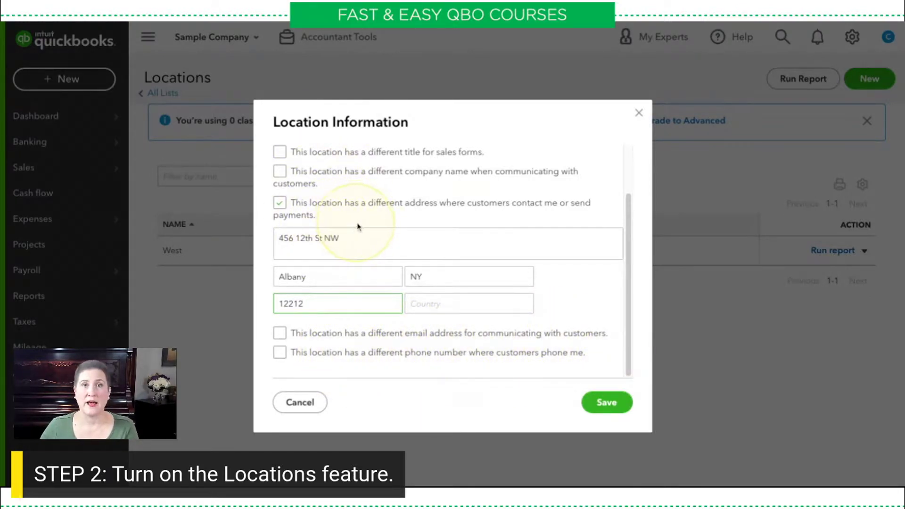
{"action": "left_click", "coordinate": [607, 403]}
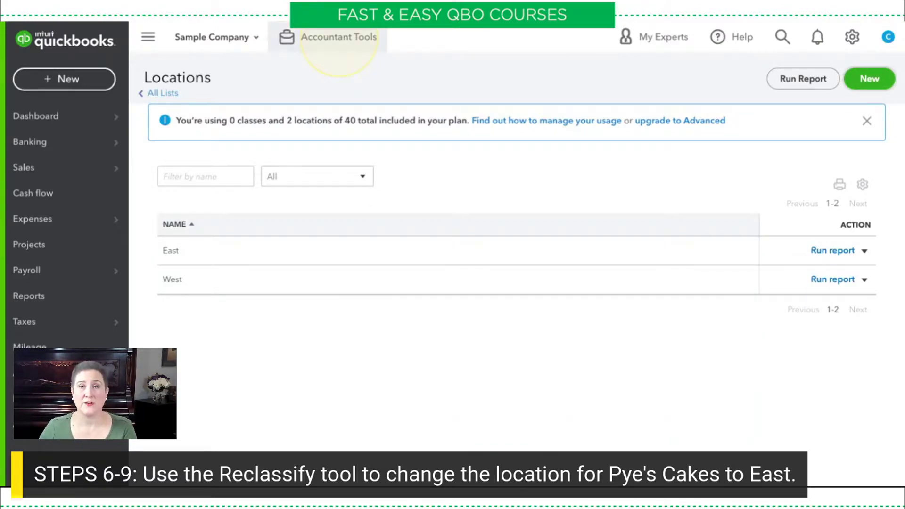
- Open the Reclassify Transactions tool and set the start date of its transaction filter to 01/01/2021
{"action": "left_click", "coordinate": [340, 37]}
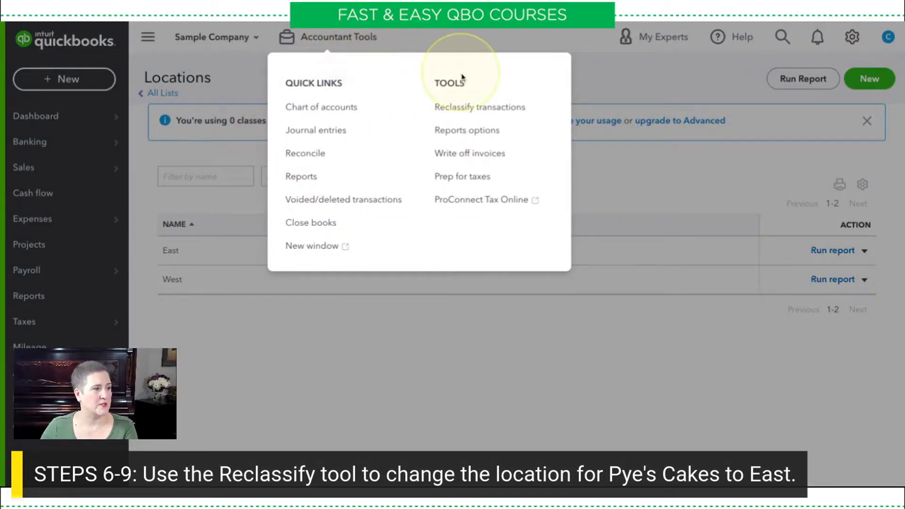
{"action": "left_click", "coordinate": [475, 108]}
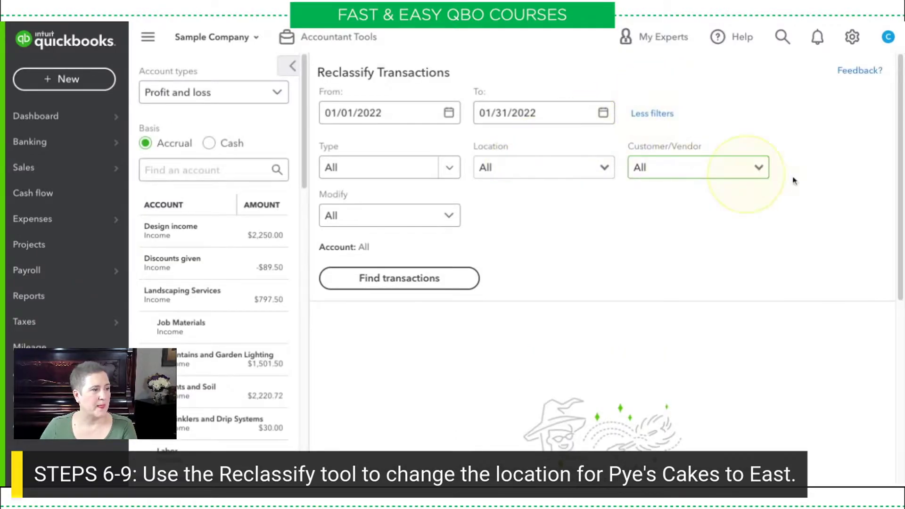
{"action": "left_click", "coordinate": [449, 113]}
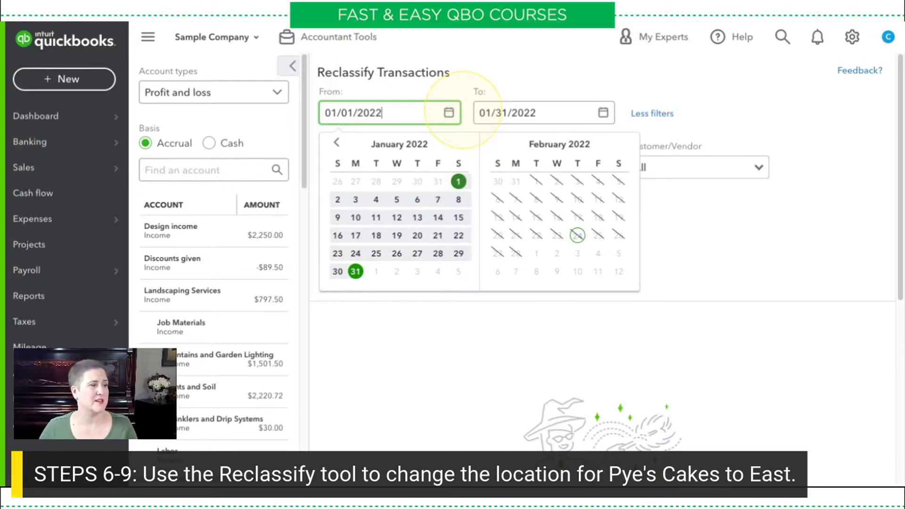
{"action": "left_click", "coordinate": [336, 142]}
{"action": "left_click", "coordinate": [336, 143]}
{"action": "left_click", "coordinate": [336, 142]}
{"action": "left_click", "coordinate": [337, 142]}
{"action": "left_click", "coordinate": [336, 143]}
{"action": "left_click", "coordinate": [336, 142]}
{"action": "left_click", "coordinate": [336, 142]}
{"action": "left_click", "coordinate": [336, 142]}
{"action": "left_click", "coordinate": [336, 142]}
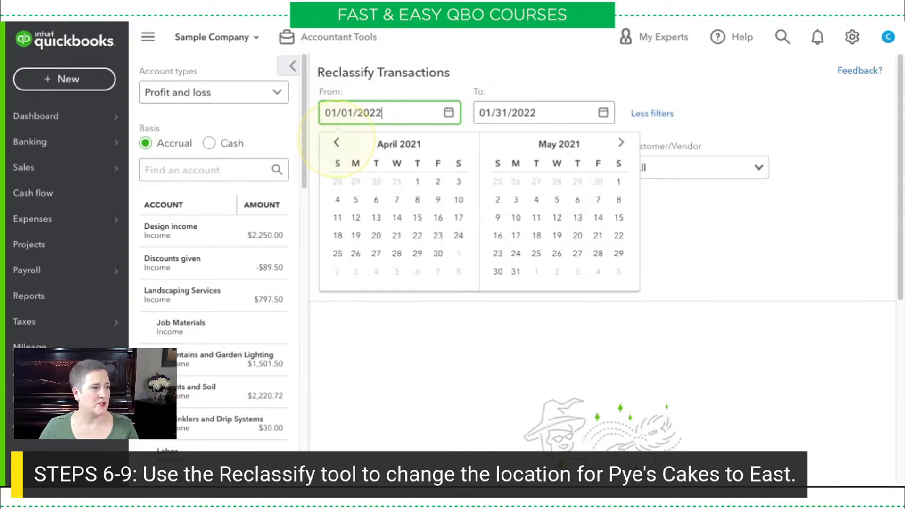
{"action": "left_click", "coordinate": [337, 143]}
{"action": "left_click", "coordinate": [337, 142]}
{"action": "left_click", "coordinate": [336, 142]}
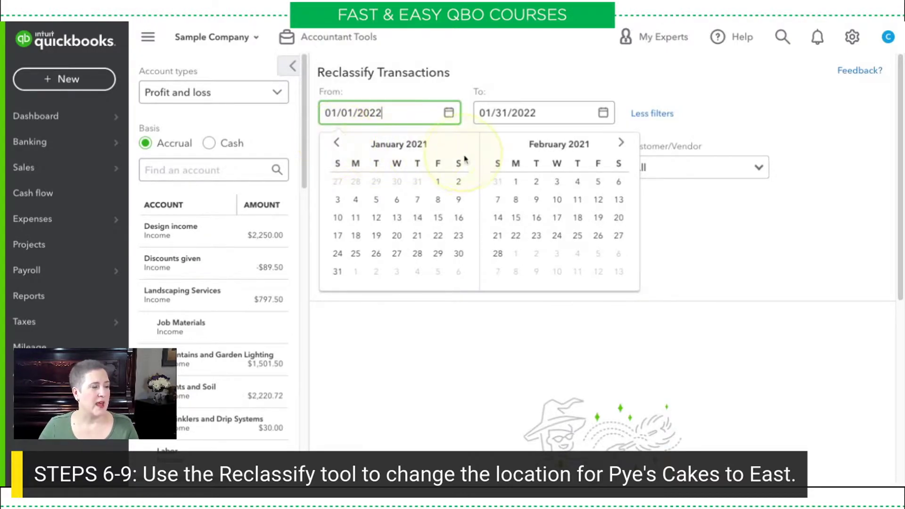
{"action": "left_click", "coordinate": [436, 182]}
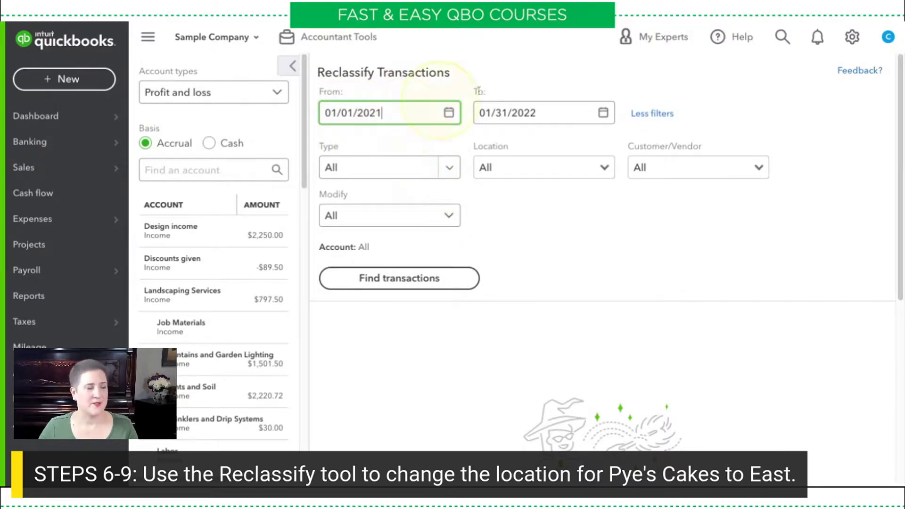
- Set the filter's end date to 02/24/2022 and find the transactions for Pye's Cakes
{"action": "left_click", "coordinate": [603, 113]}
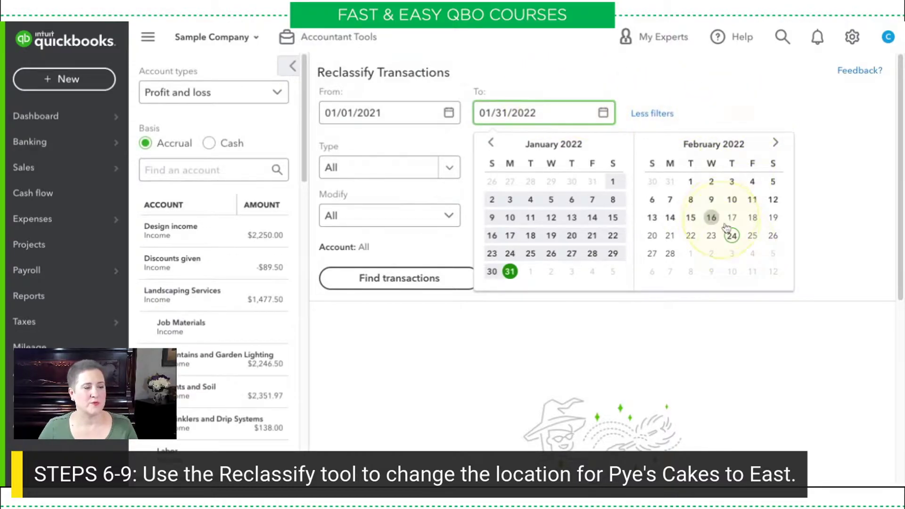
{"action": "left_click", "coordinate": [731, 235]}
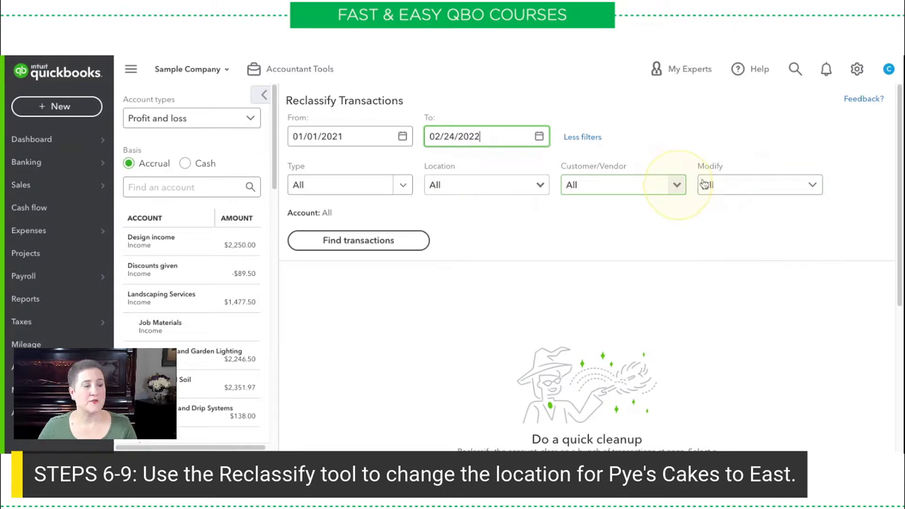
{"action": "left_click", "coordinate": [677, 185]}
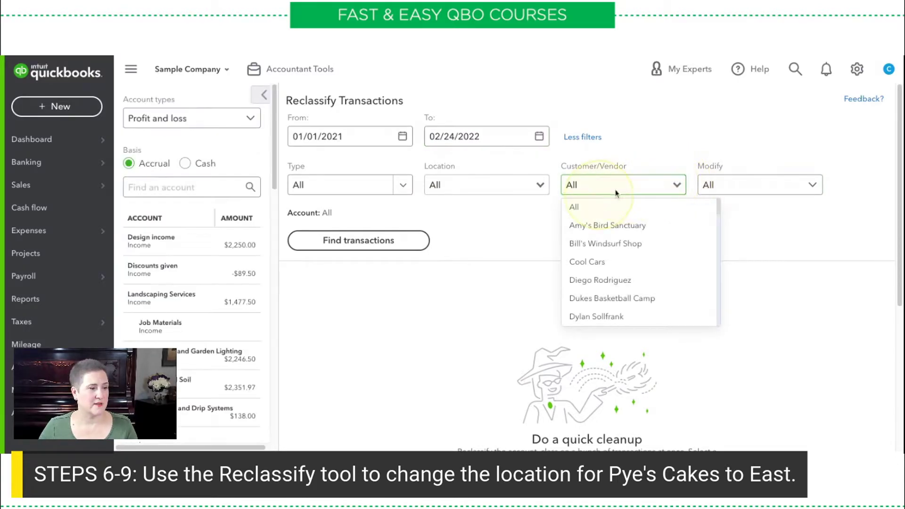
{"action": "type", "text": "Pye"}
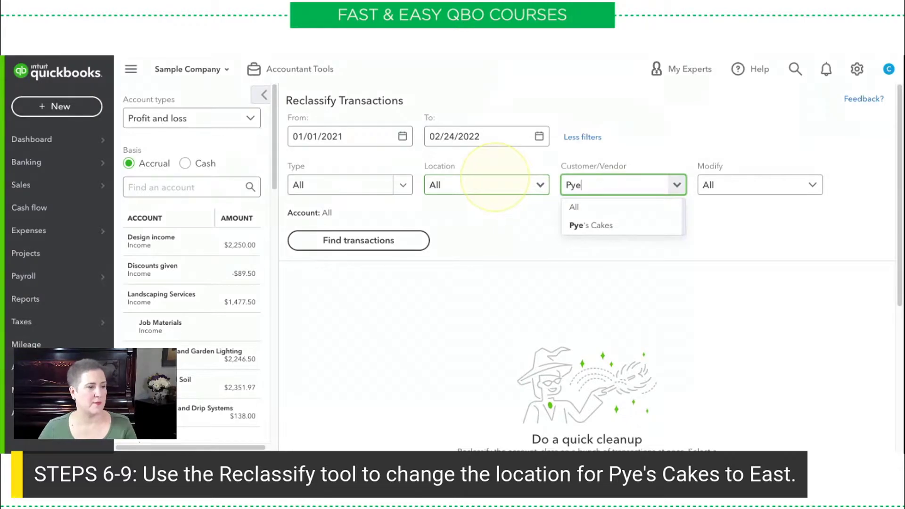
{"action": "left_click", "coordinate": [630, 225]}
{"action": "left_click", "coordinate": [394, 240]}
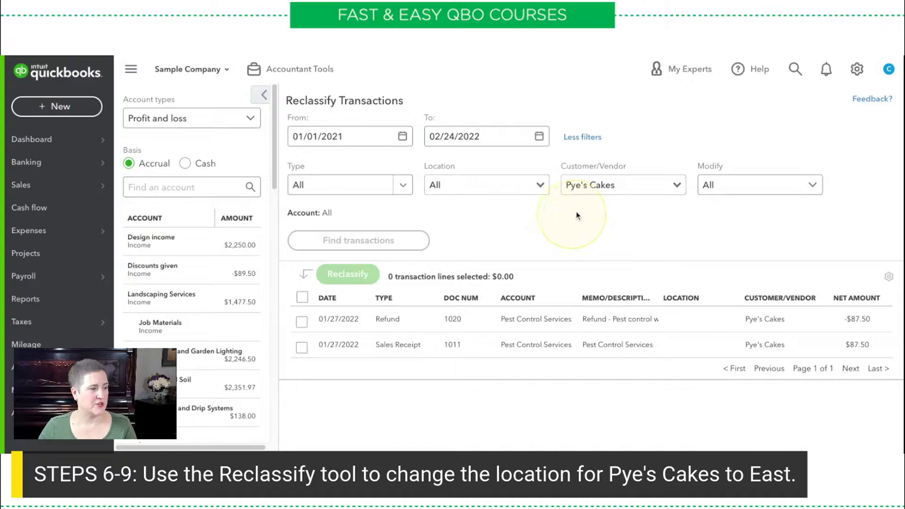
- Select all the Pye's Cakes transactions and reclassify their location to East
{"action": "left_click", "coordinate": [301, 297]}
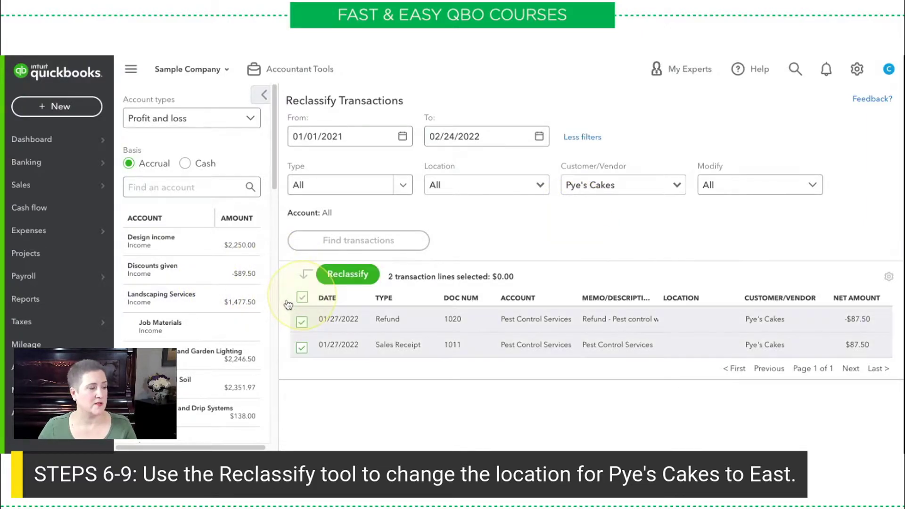
{"action": "left_click", "coordinate": [331, 281]}
{"action": "left_click", "coordinate": [428, 311]}
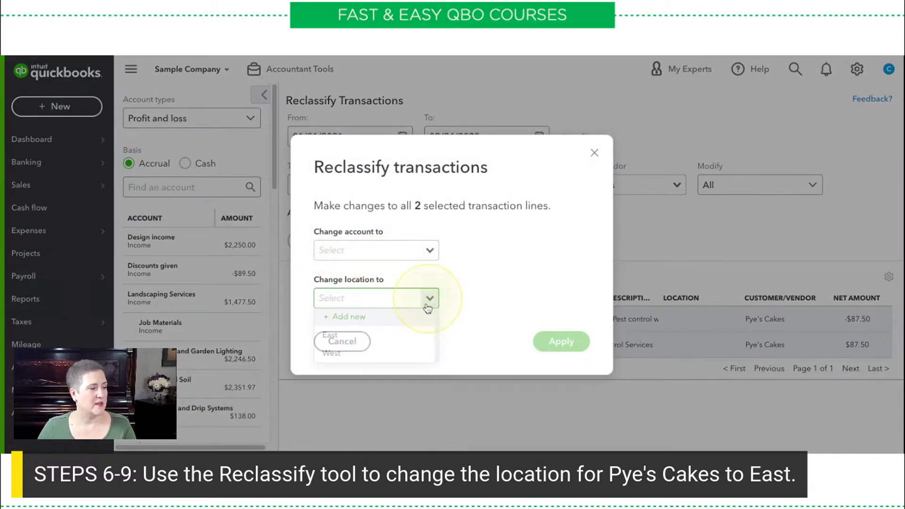
{"action": "left_click", "coordinate": [378, 338]}
{"action": "left_click", "coordinate": [566, 347]}
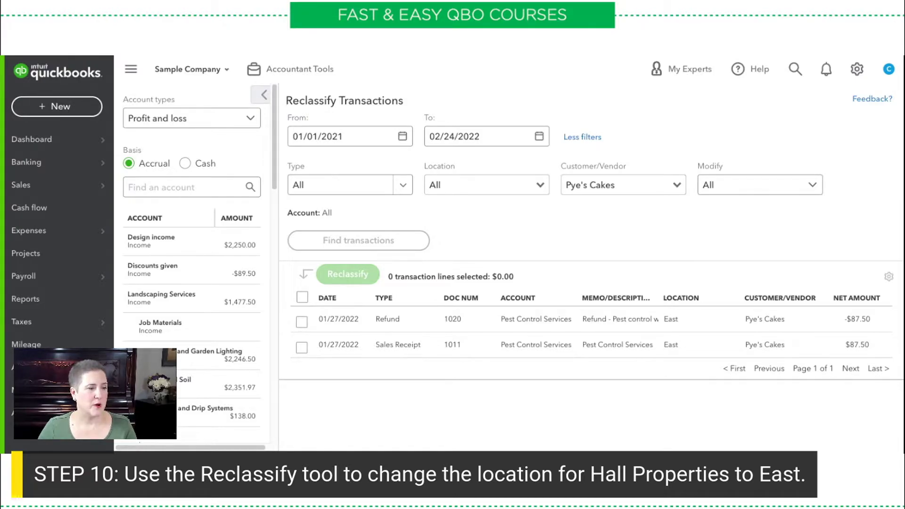
- Change the customer/vendor filter to Hall Properties and find its transactions
{"action": "left_click", "coordinate": [568, 183]}
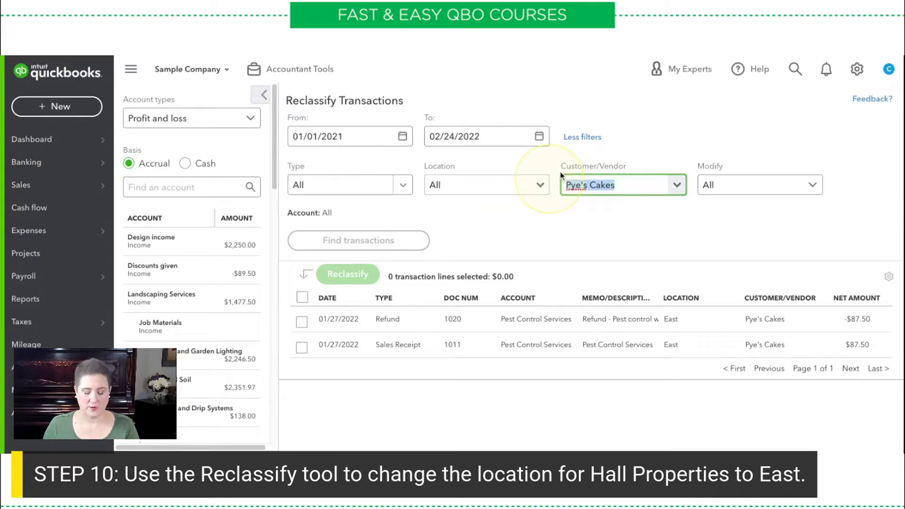
{"action": "type", "text": "Hall"}
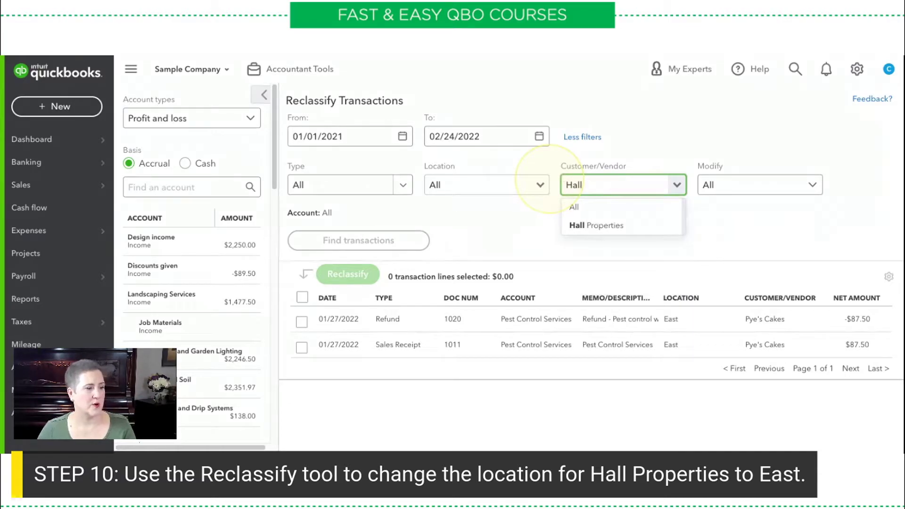
{"action": "left_click", "coordinate": [596, 225]}
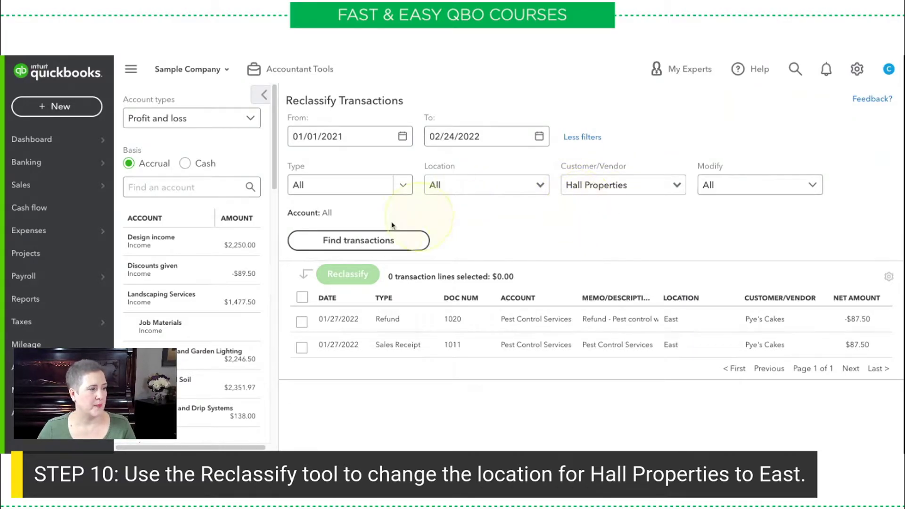
{"action": "left_click", "coordinate": [390, 239]}
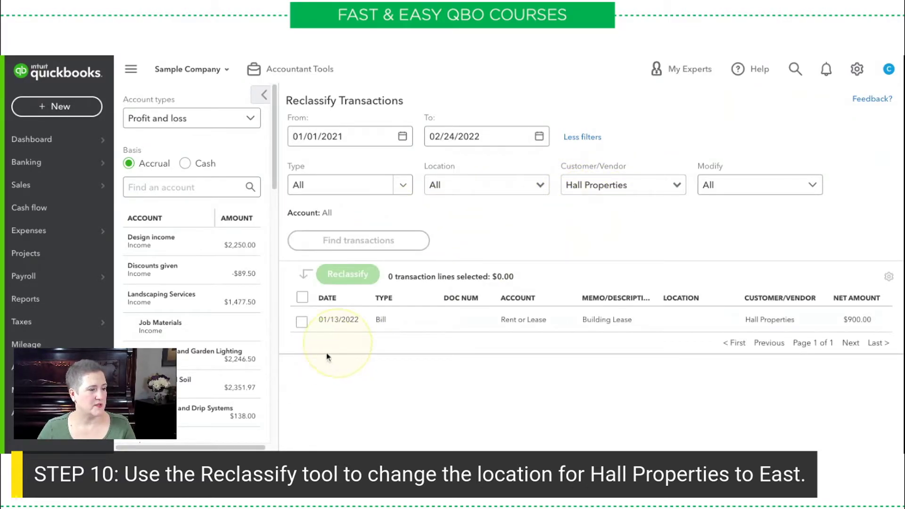
- Select the Hall Properties building lease bill and reclassify its location to East
{"action": "left_click", "coordinate": [302, 321]}
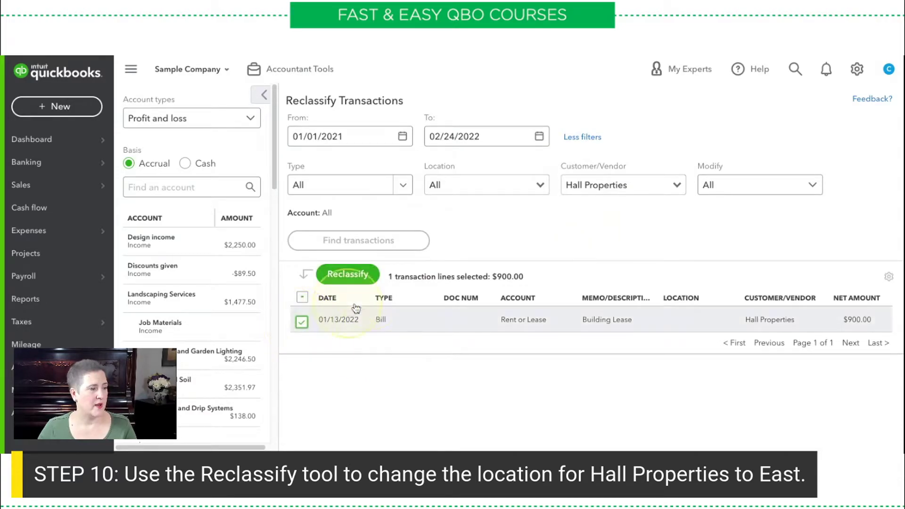
{"action": "left_click", "coordinate": [347, 274]}
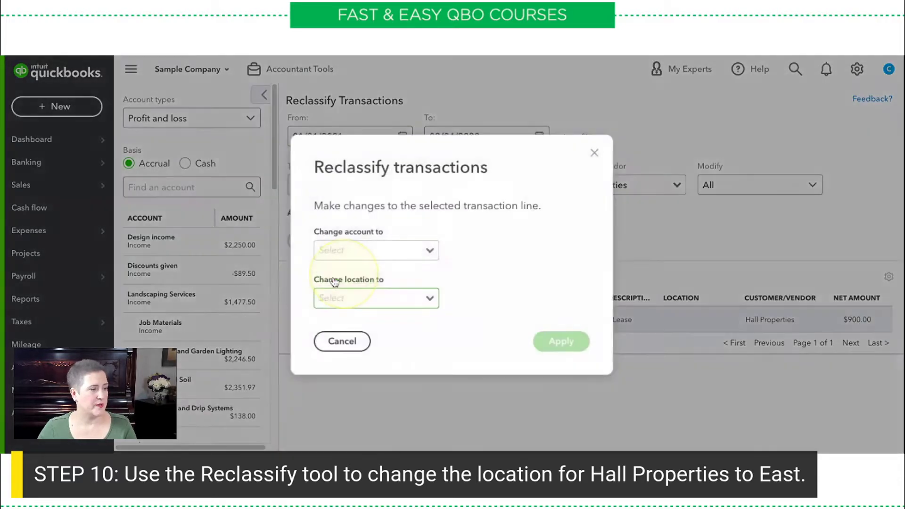
{"action": "left_click", "coordinate": [429, 305]}
{"action": "left_click", "coordinate": [375, 341]}
{"action": "left_click", "coordinate": [560, 340]}
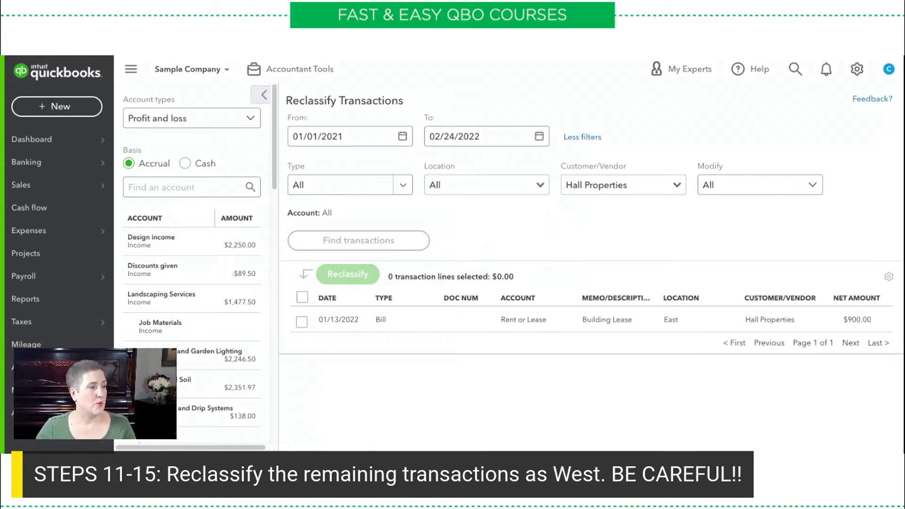
- Filter for transactions with location None across all customers and vendors, and find them
{"action": "left_click", "coordinate": [549, 185]}
{"action": "left_click", "coordinate": [482, 226]}
{"action": "left_click", "coordinate": [677, 185]}
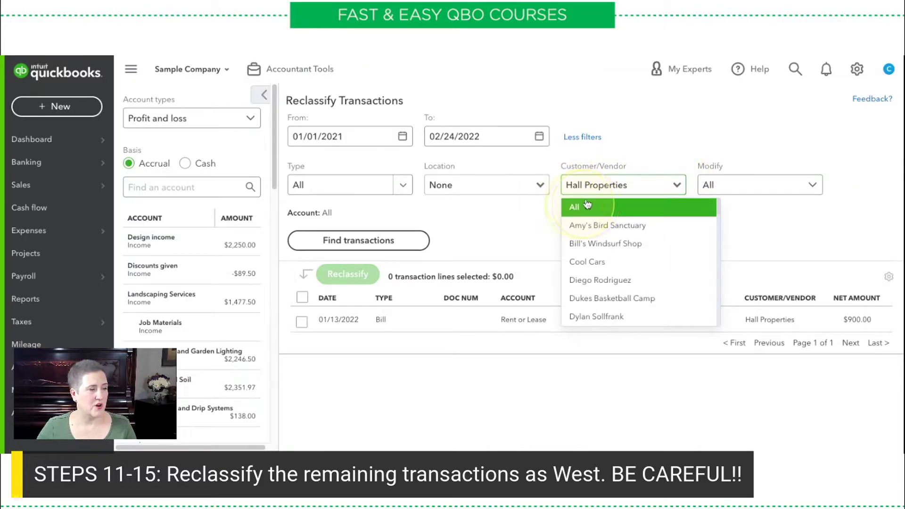
{"action": "left_click", "coordinate": [617, 207]}
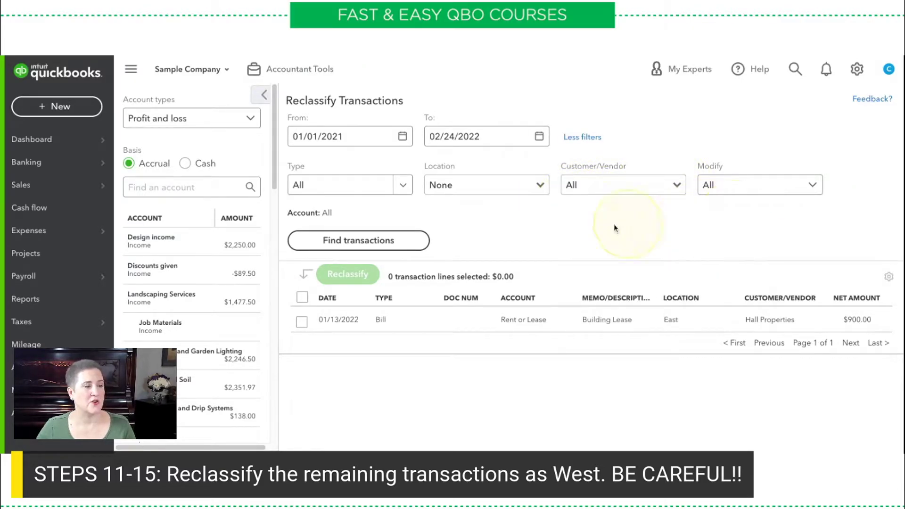
{"action": "left_click", "coordinate": [362, 239]}
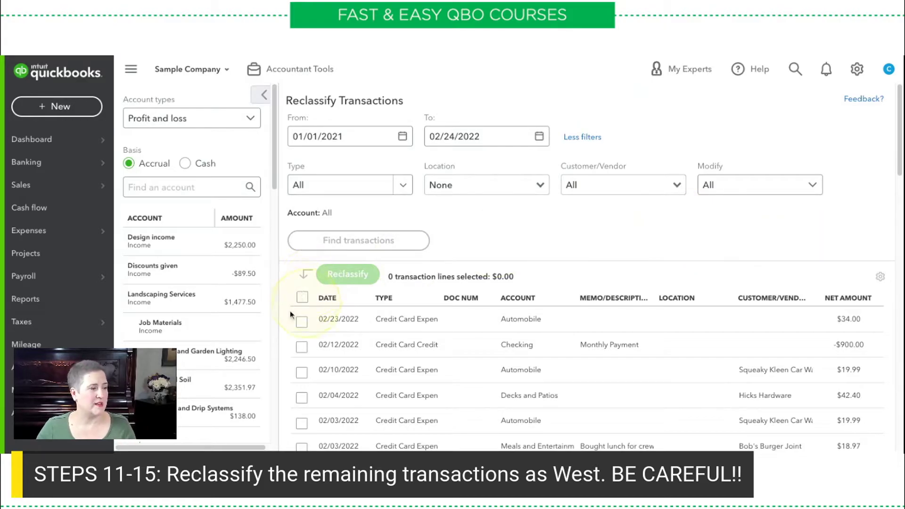
- Select all listed transactions except the 01/29/2022 savings deposit and reclassify their location to West
{"action": "left_click", "coordinate": [301, 297]}
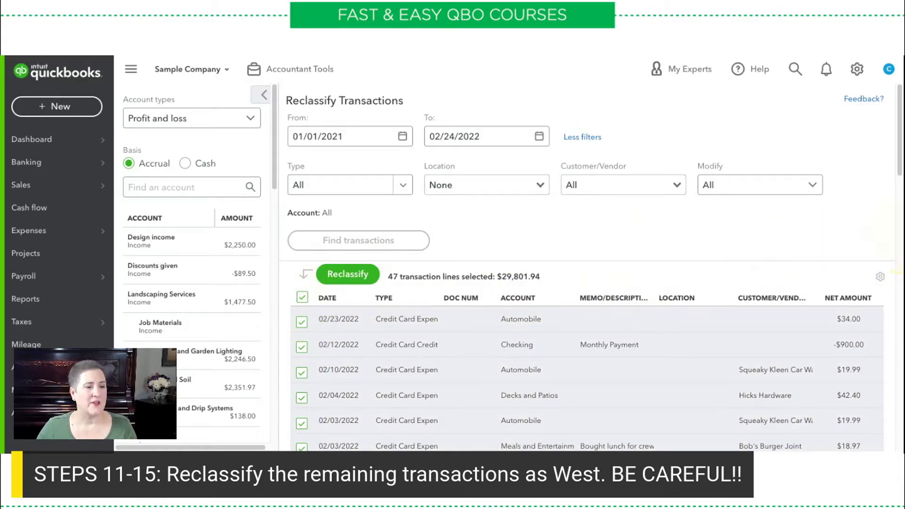
{"action": "scroll", "coordinate": [889, 111], "scroll_direction": "down", "scroll_amount": 1}
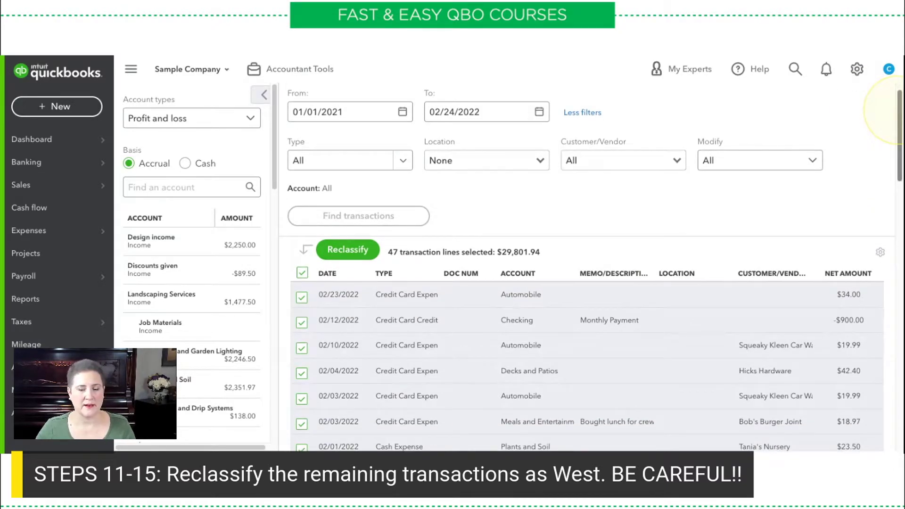
{"action": "scroll", "coordinate": [888, 111], "scroll_direction": "down", "scroll_amount": 3}
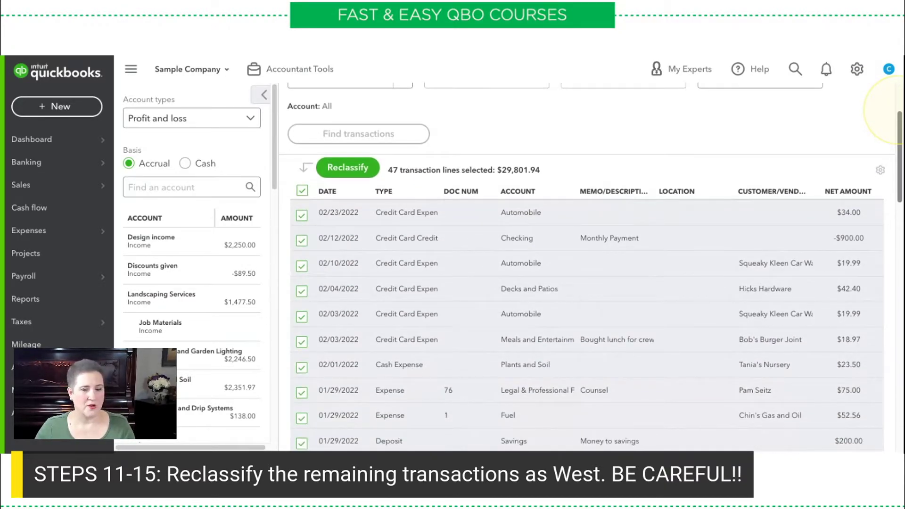
{"action": "scroll", "coordinate": [889, 111], "scroll_direction": "down", "scroll_amount": 4}
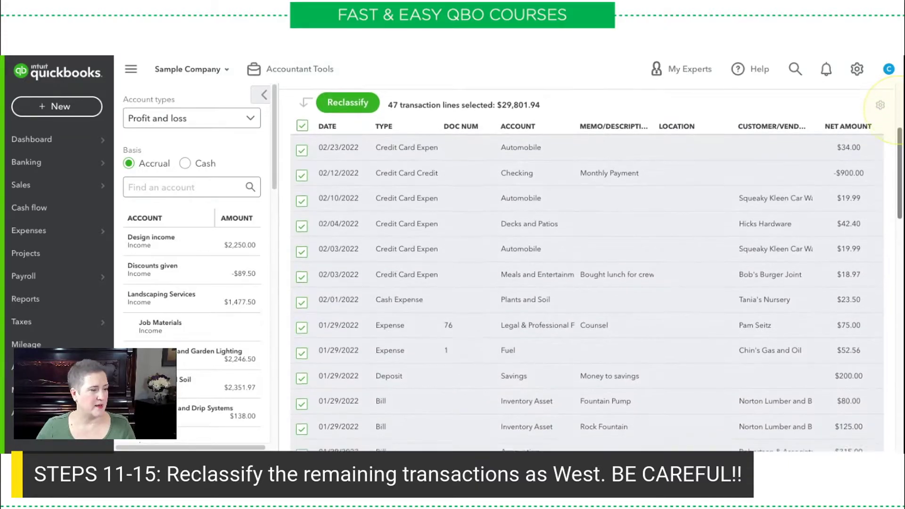
{"action": "scroll", "coordinate": [889, 110], "scroll_direction": "down", "scroll_amount": 3}
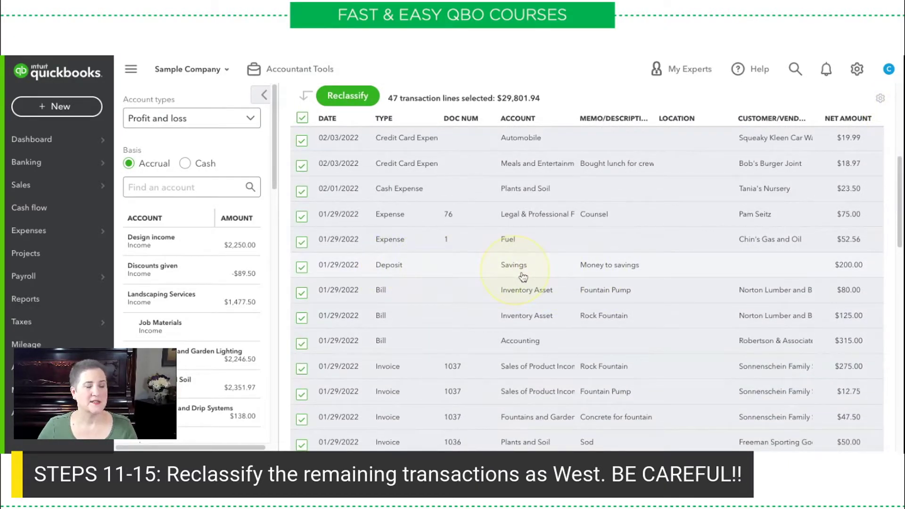
{"action": "left_click", "coordinate": [302, 267]}
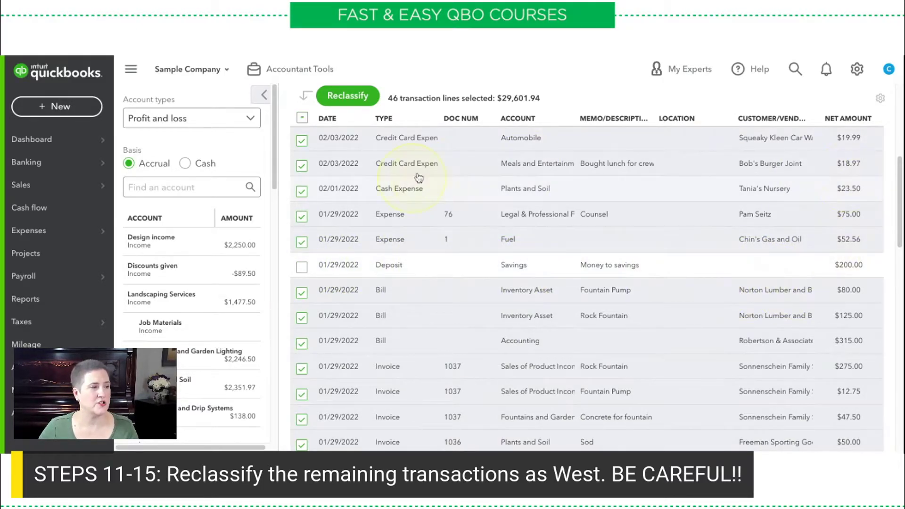
{"action": "left_click", "coordinate": [346, 94]}
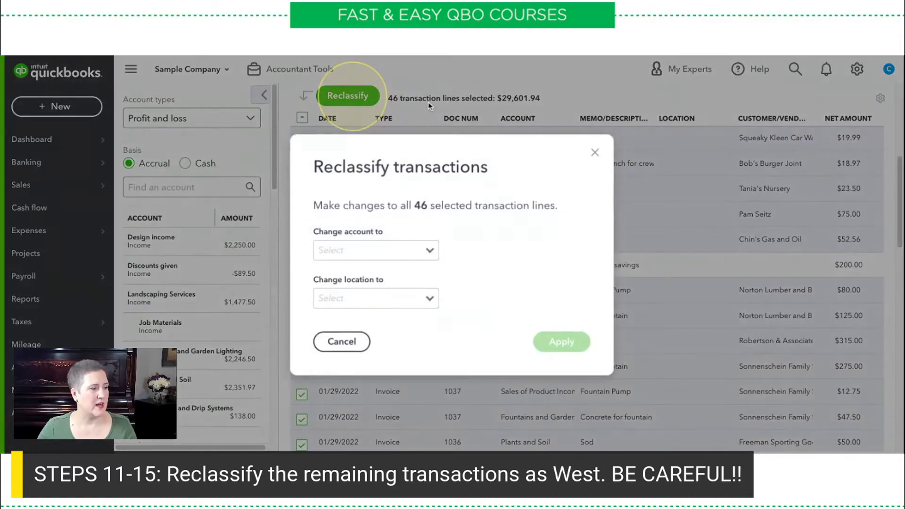
{"action": "left_click", "coordinate": [429, 298]}
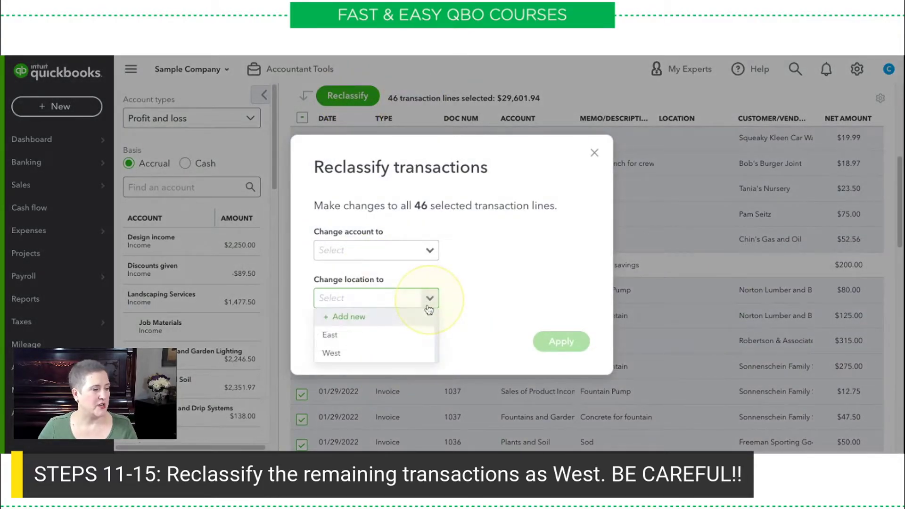
{"action": "left_click", "coordinate": [398, 354]}
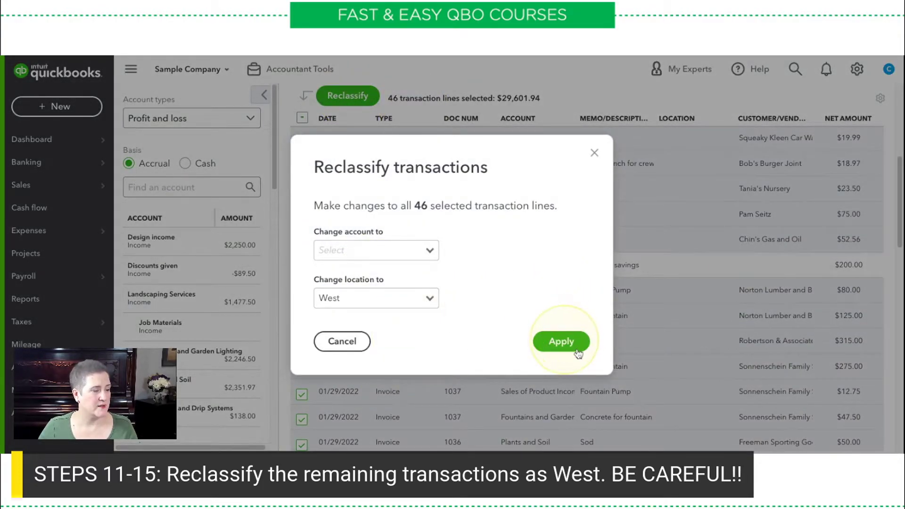
{"action": "left_click", "coordinate": [561, 340]}
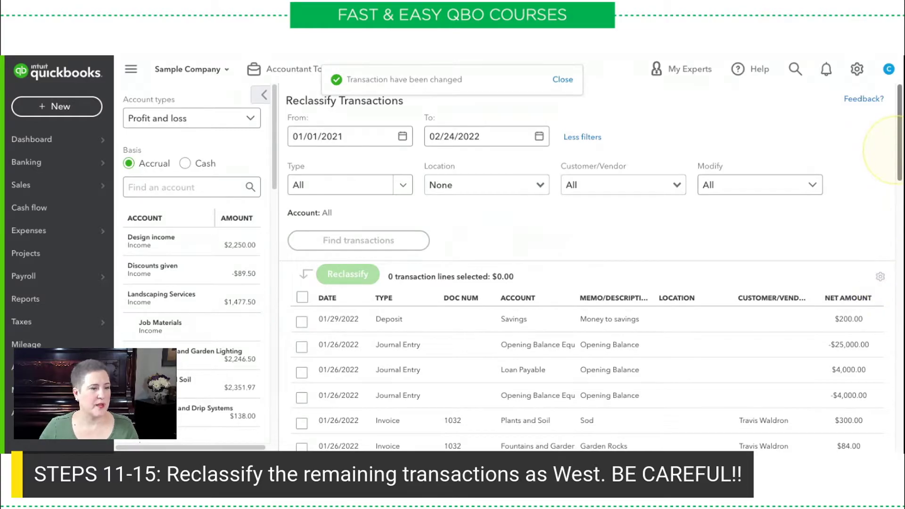
- Reclassify the next batch of transactions without a location to West, again leaving out the "Money to savings" deposit
{"action": "scroll", "coordinate": [886, 150], "scroll_direction": "down", "scroll_amount": 1}
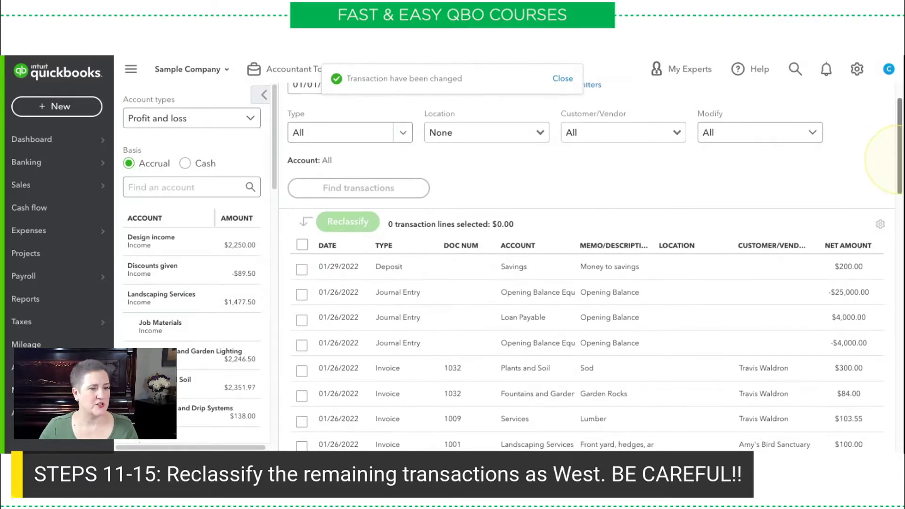
{"action": "left_click", "coordinate": [302, 245]}
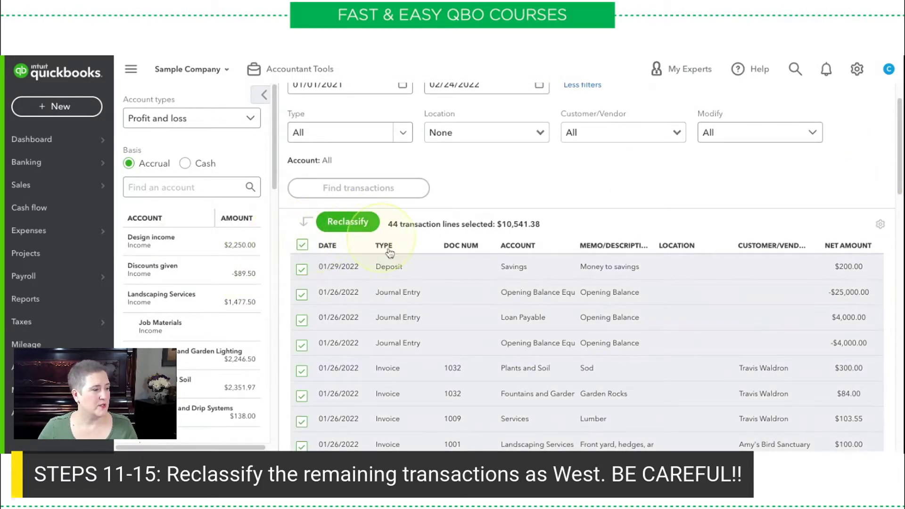
{"action": "left_click", "coordinate": [301, 269]}
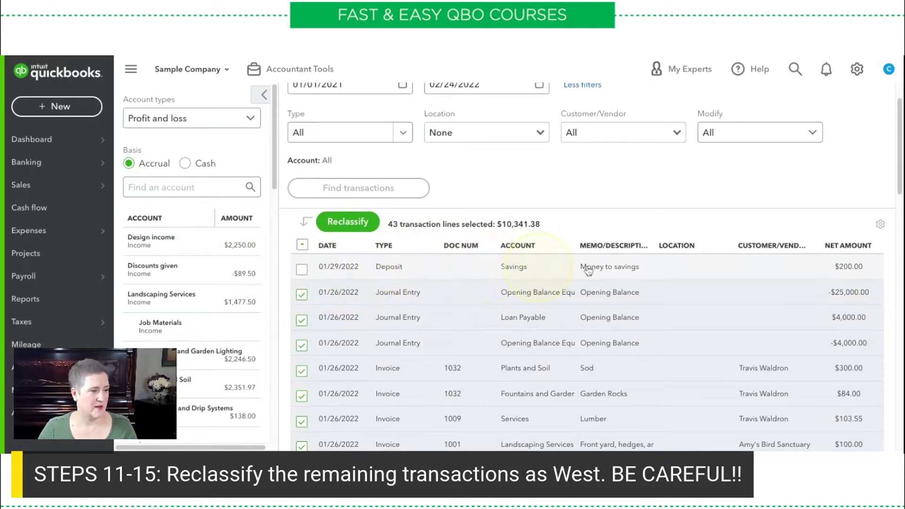
{"action": "left_click", "coordinate": [347, 223]}
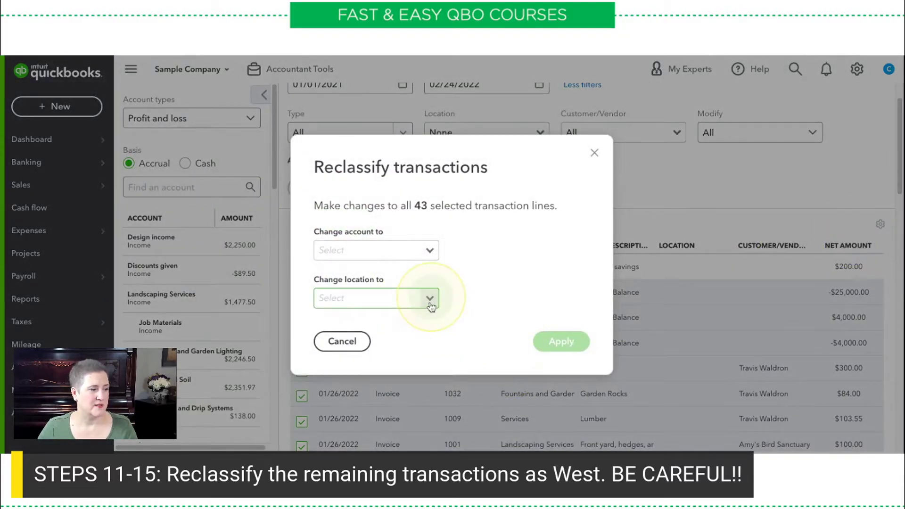
{"action": "left_click", "coordinate": [431, 307]}
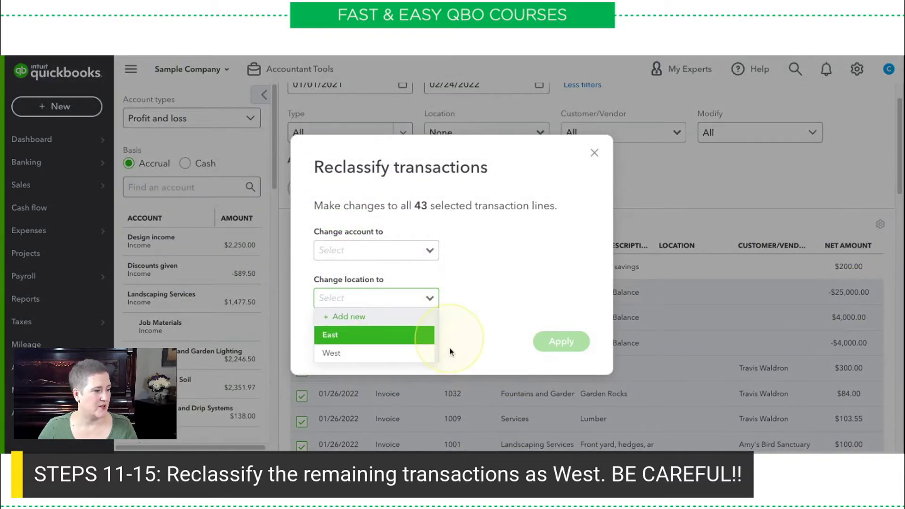
{"action": "left_click", "coordinate": [423, 353]}
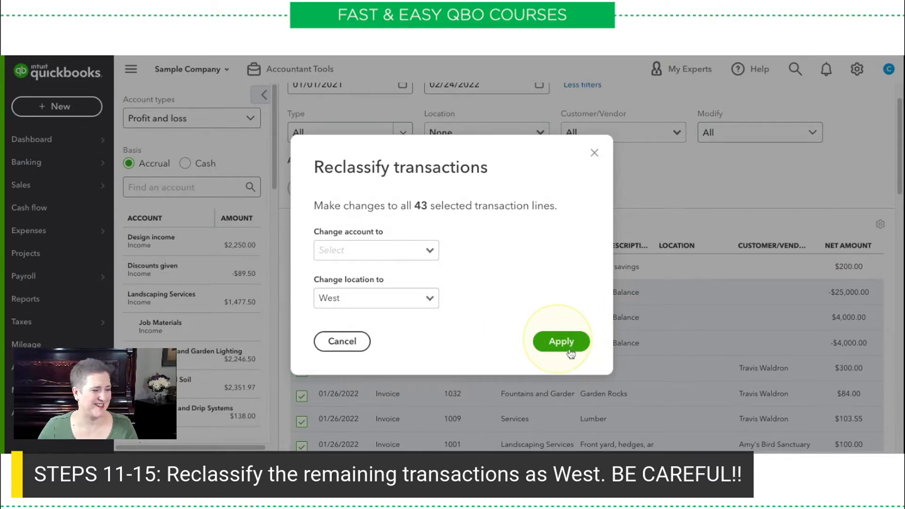
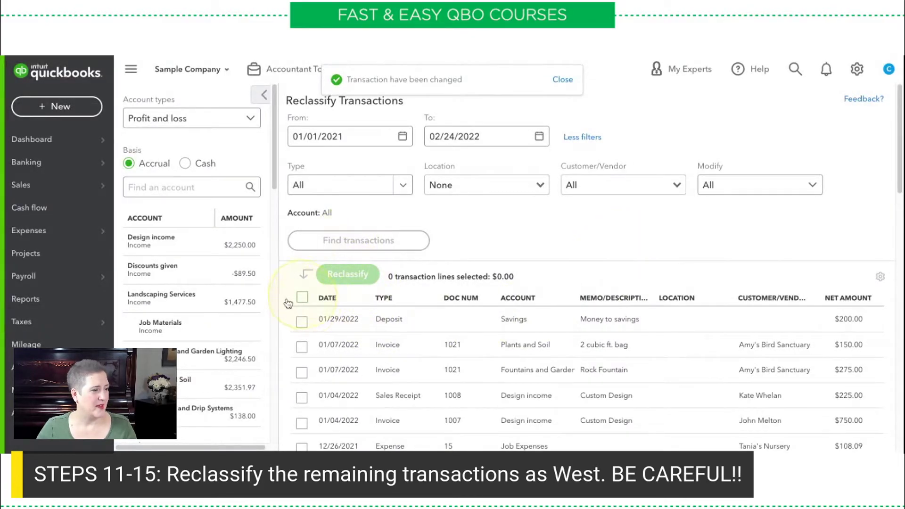
- Select all 38 listed transaction lines except the 01/29/2022 savings deposit and reclassify their location to West
{"action": "left_click", "coordinate": [301, 297]}
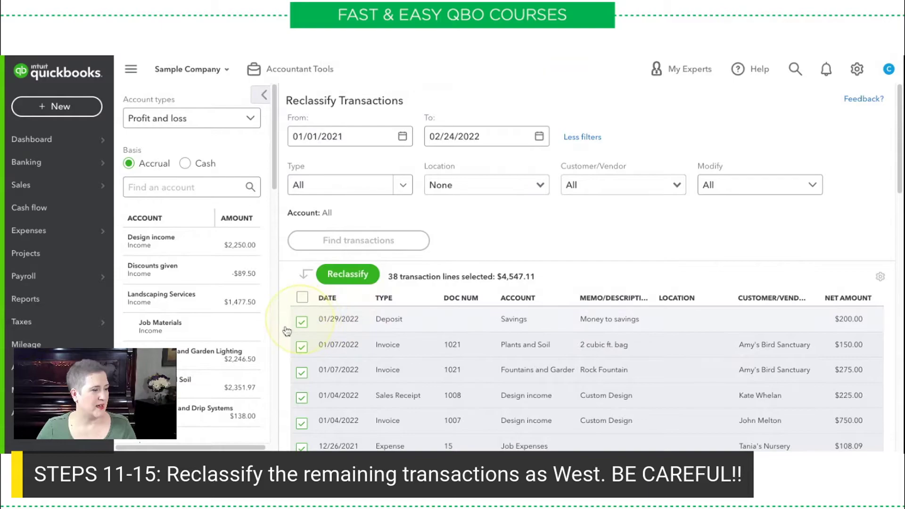
{"action": "left_click", "coordinate": [301, 322]}
{"action": "left_click", "coordinate": [343, 275]}
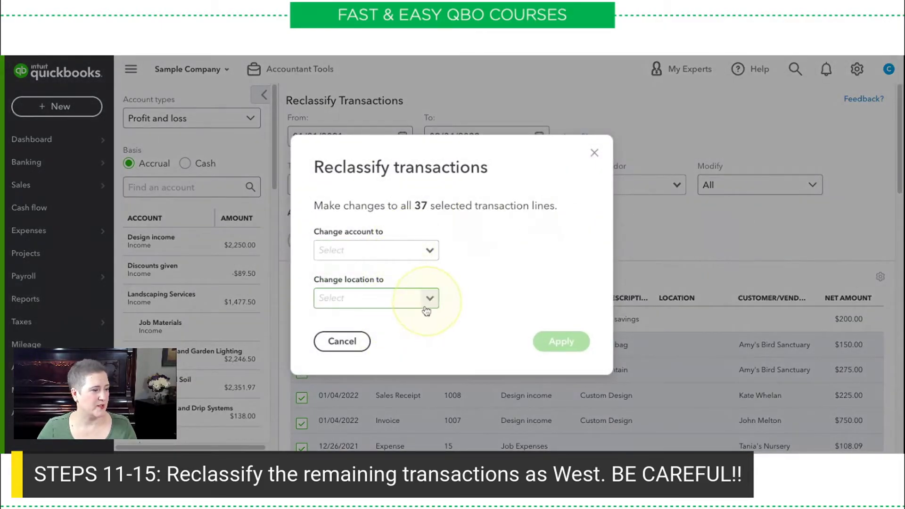
{"action": "left_click", "coordinate": [428, 302]}
{"action": "left_click", "coordinate": [377, 353]}
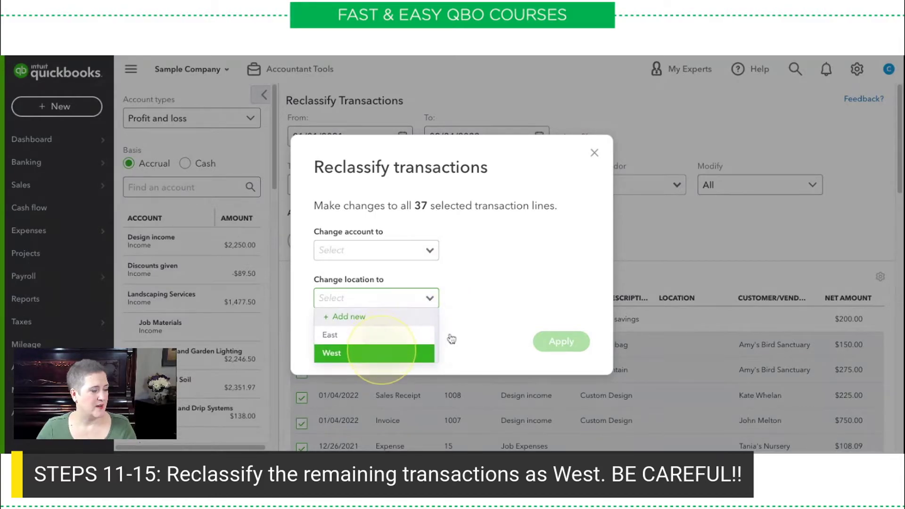
{"action": "left_click", "coordinate": [566, 339]}
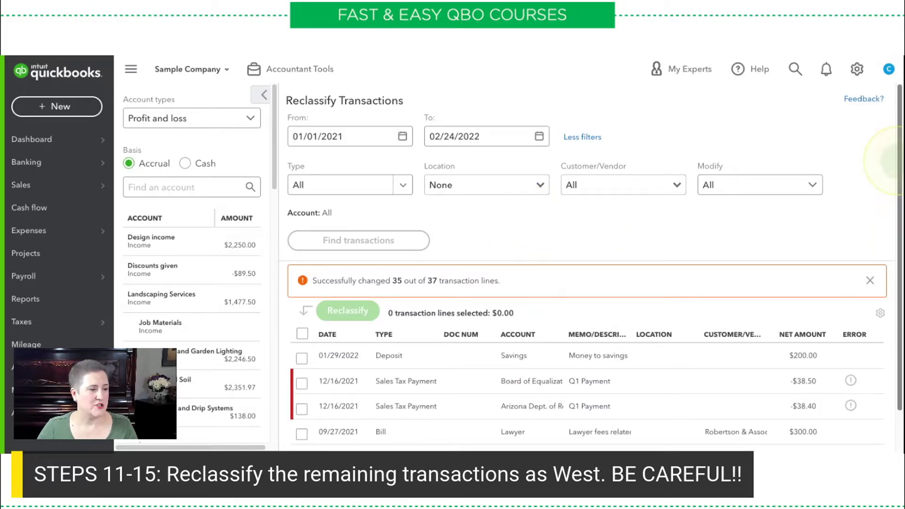
- Reclassify the 09/27/2021 lawyer bill and the 09/15/2021 opening balance deposit to the West location
{"action": "scroll", "coordinate": [888, 160], "scroll_direction": "down", "scroll_amount": 1}
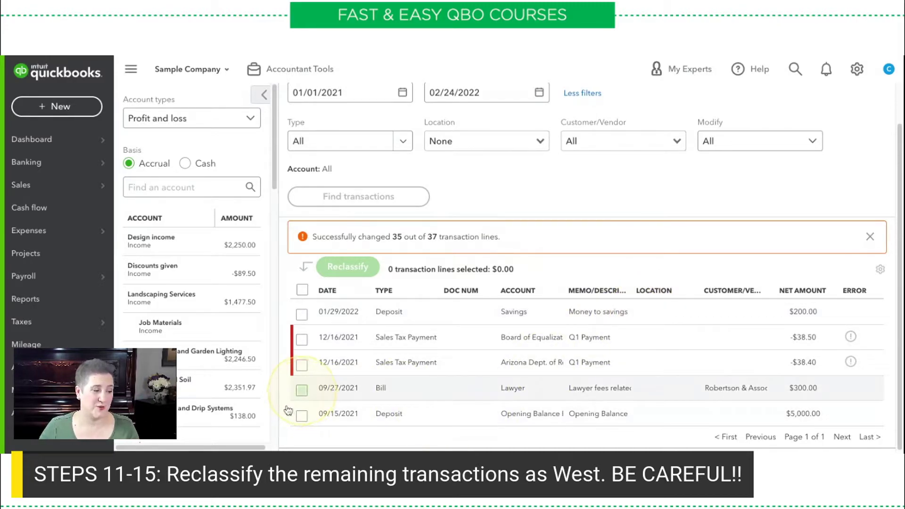
{"action": "left_click", "coordinate": [302, 390]}
{"action": "left_click", "coordinate": [301, 416]}
{"action": "left_click", "coordinate": [341, 267]}
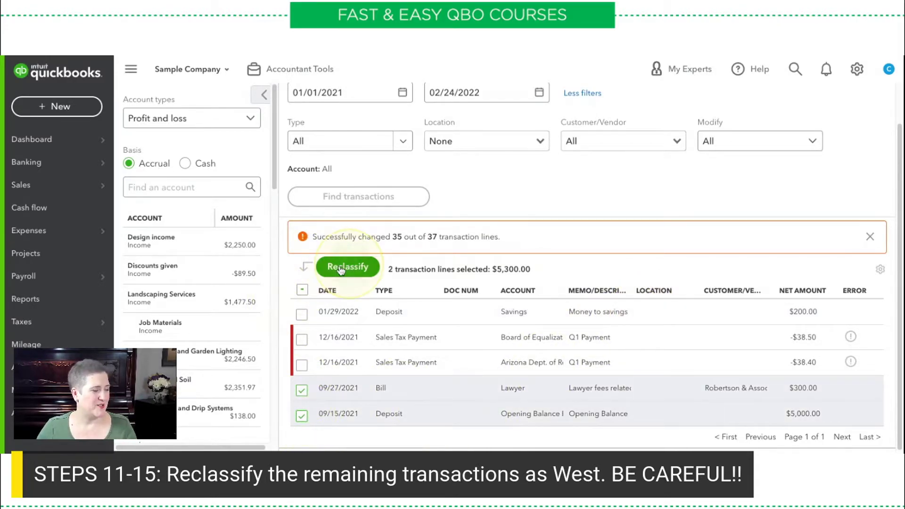
{"action": "left_click", "coordinate": [429, 297]}
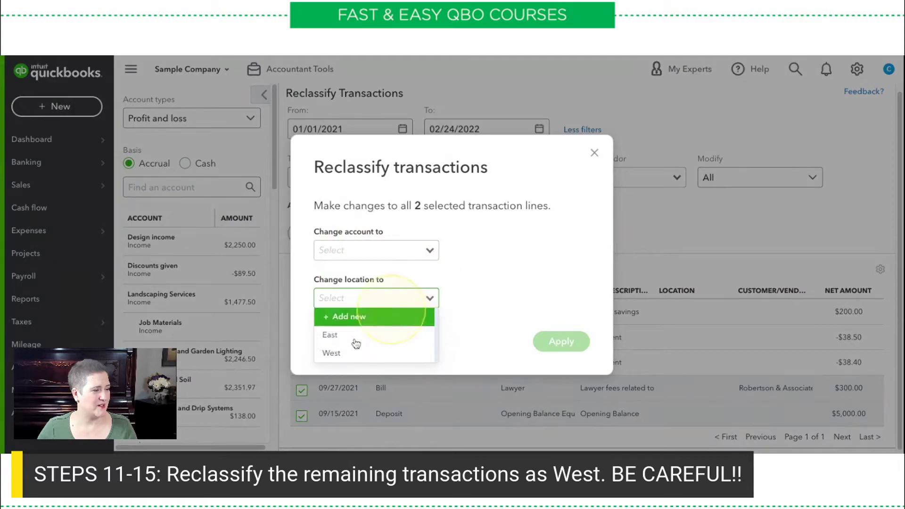
{"action": "left_click", "coordinate": [354, 354]}
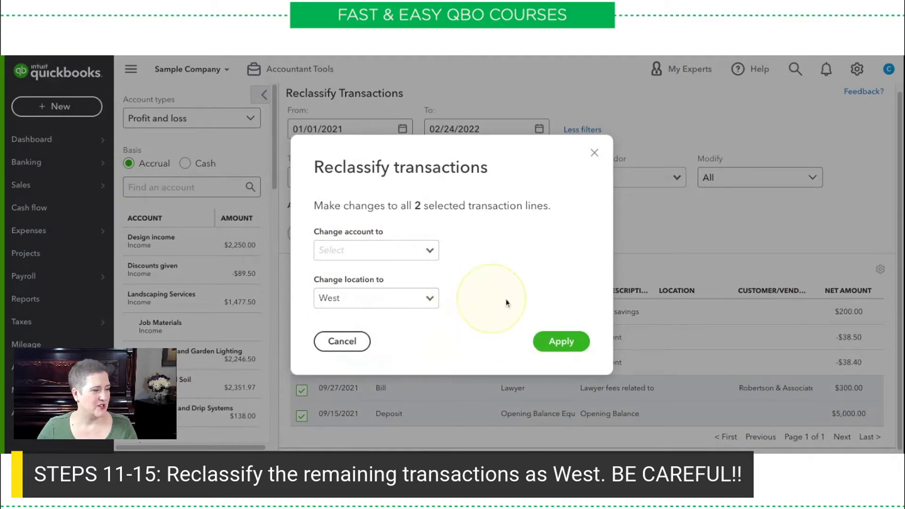
{"action": "left_click", "coordinate": [577, 352]}
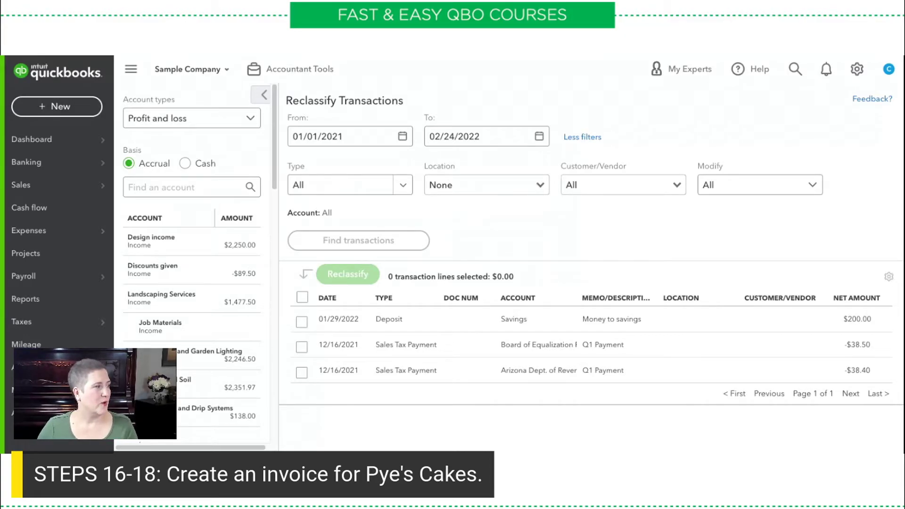
- Create a new invoice for customer Pye's Cakes and set its location to East
{"action": "left_click", "coordinate": [66, 107]}
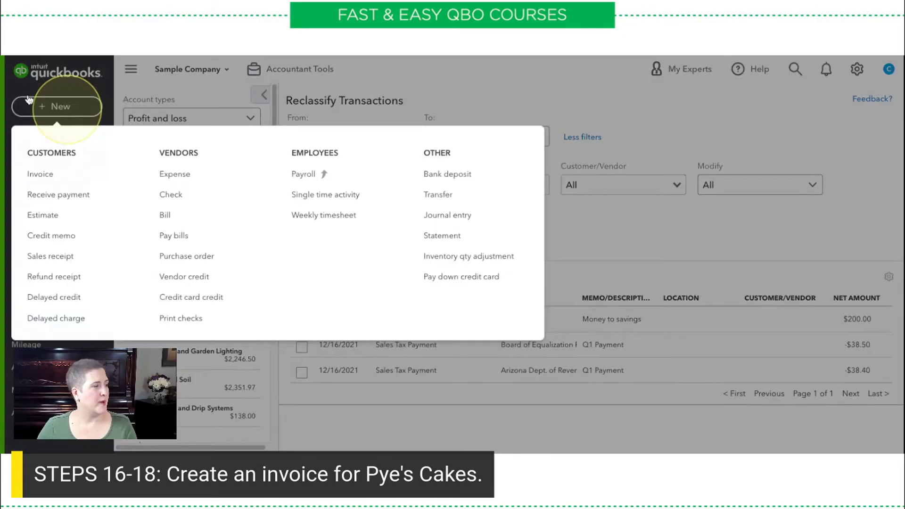
{"action": "left_click", "coordinate": [9, 170]}
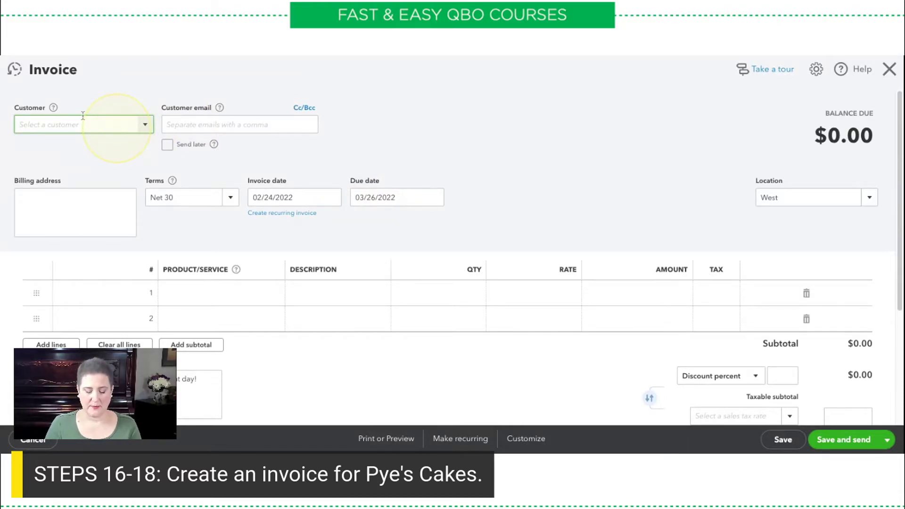
{"action": "type", "text": "Pye's Cakes"}
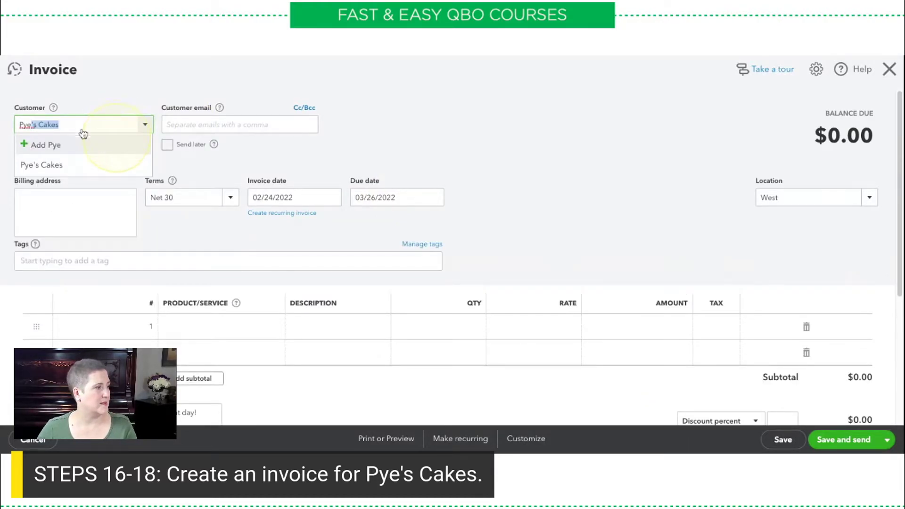
{"action": "left_click", "coordinate": [47, 163]}
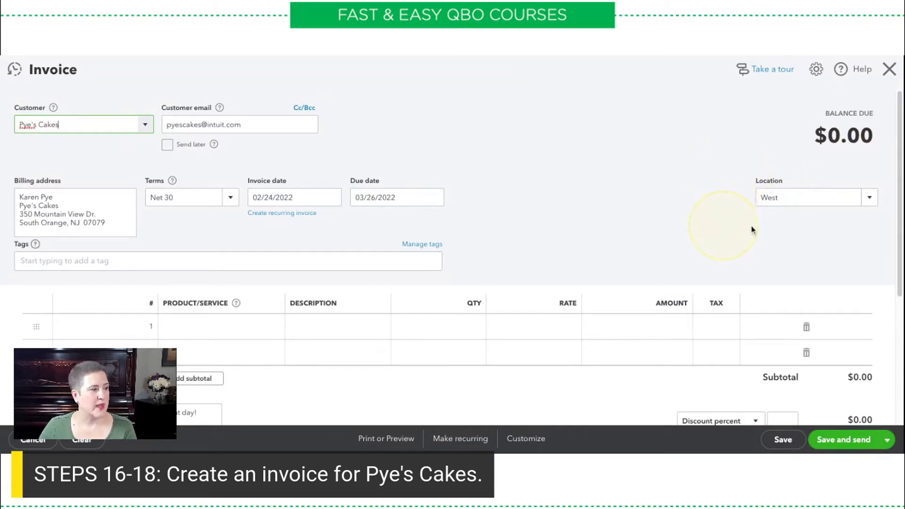
{"action": "left_click", "coordinate": [869, 197]}
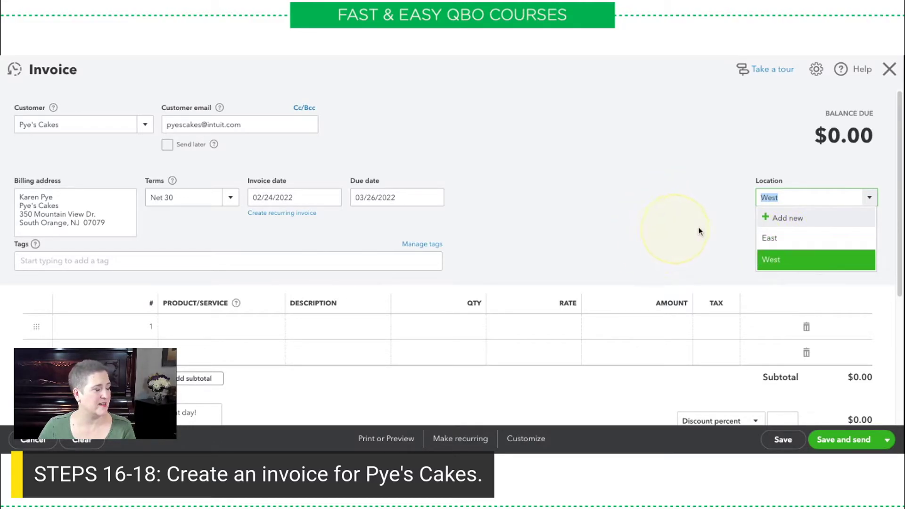
{"action": "left_click", "coordinate": [802, 241]}
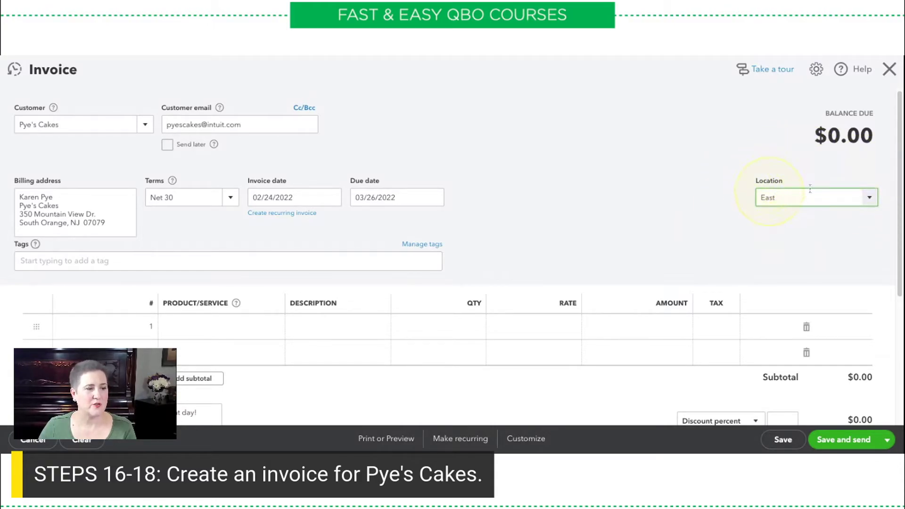
- Add the Rock Fountain product as the first line of the invoice
{"action": "left_click", "coordinate": [250, 336]}
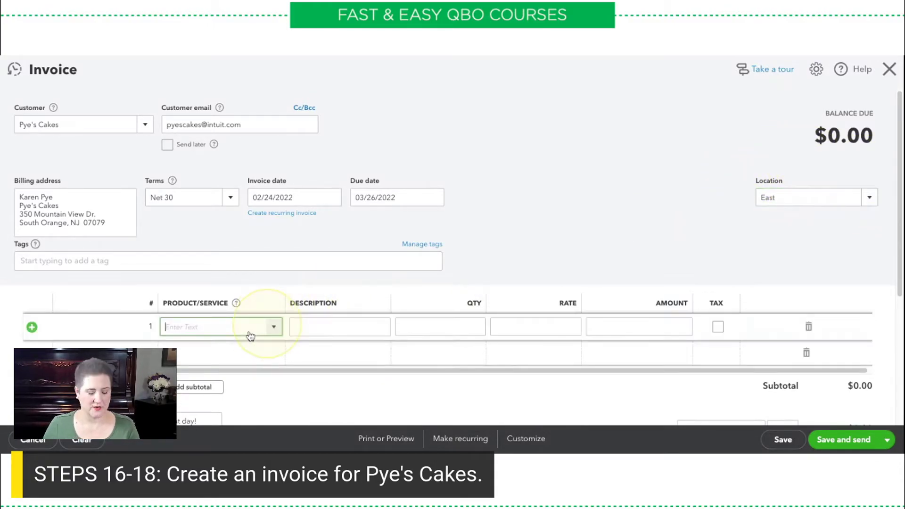
{"action": "type", "text": "rock"}
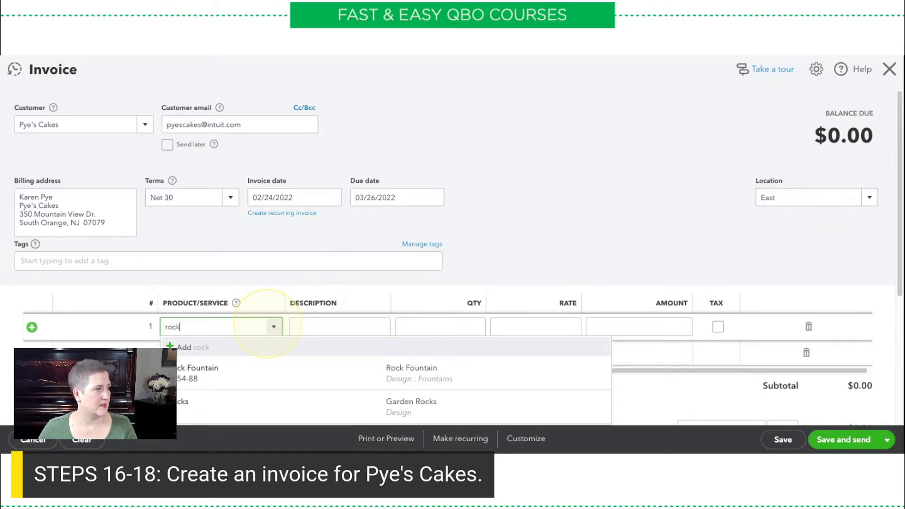
{"action": "left_click", "coordinate": [324, 382]}
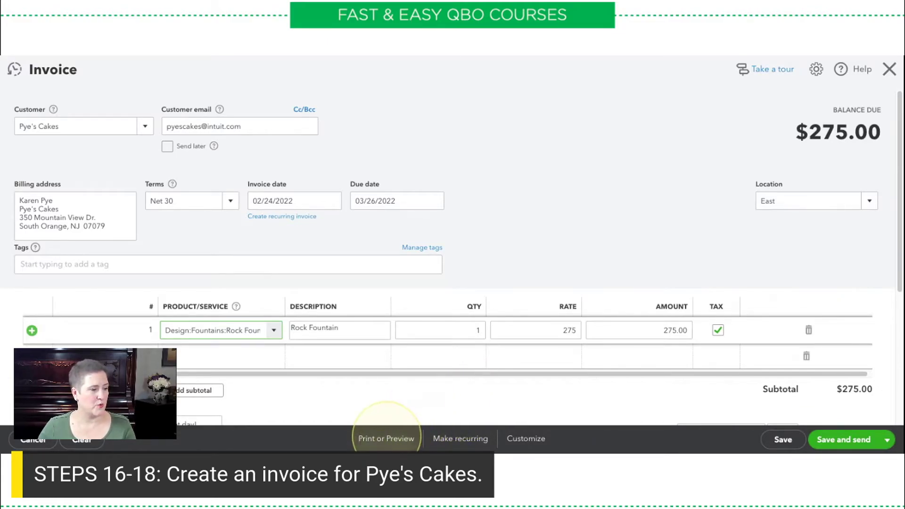
- Preview the printed Pye's Cakes invoice, close the preview, and save and close the invoice
{"action": "left_click", "coordinate": [389, 429]}
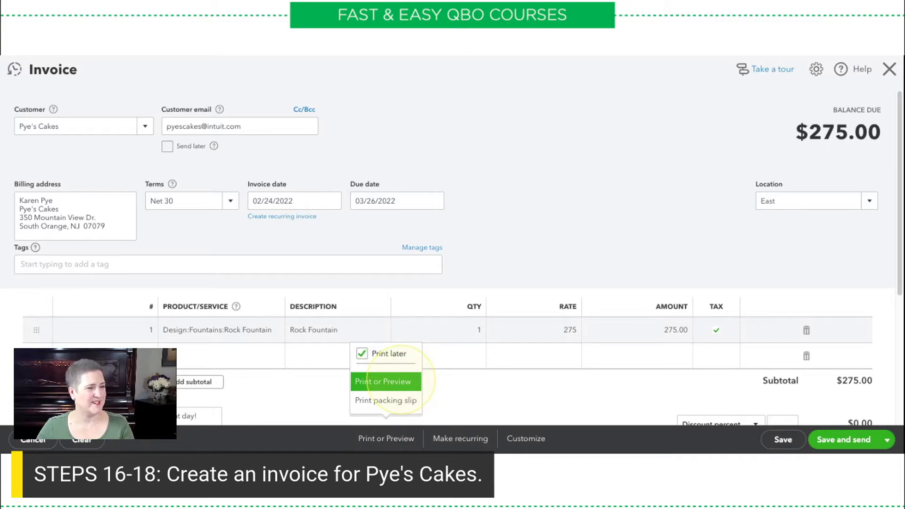
{"action": "left_click", "coordinate": [409, 381]}
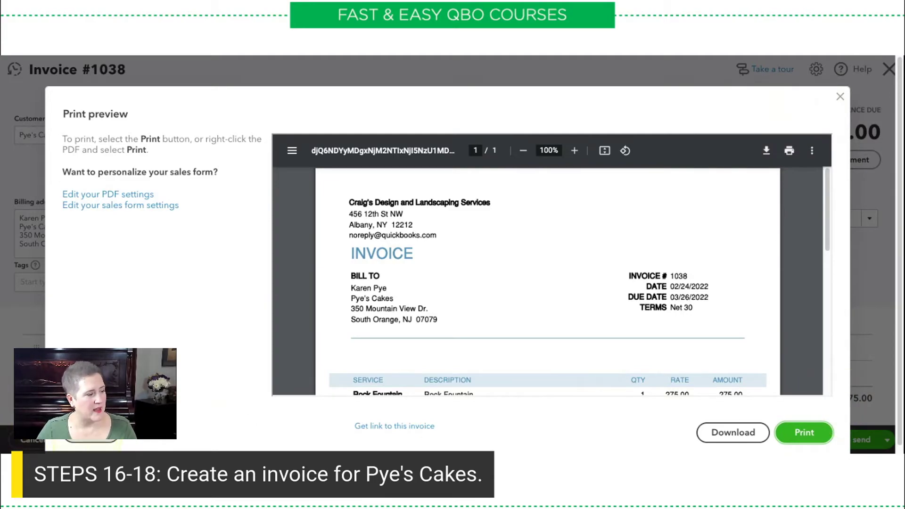
{"action": "key", "text": "Escape"}
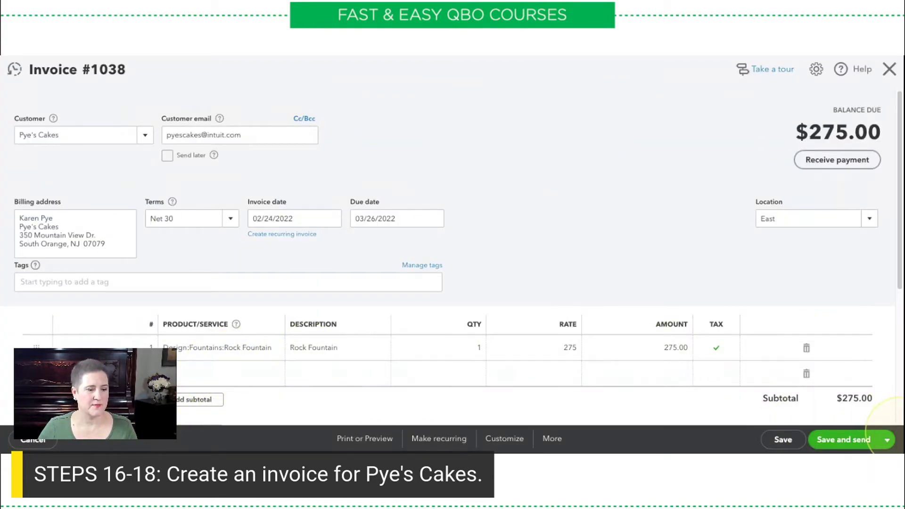
{"action": "left_click", "coordinate": [887, 439]}
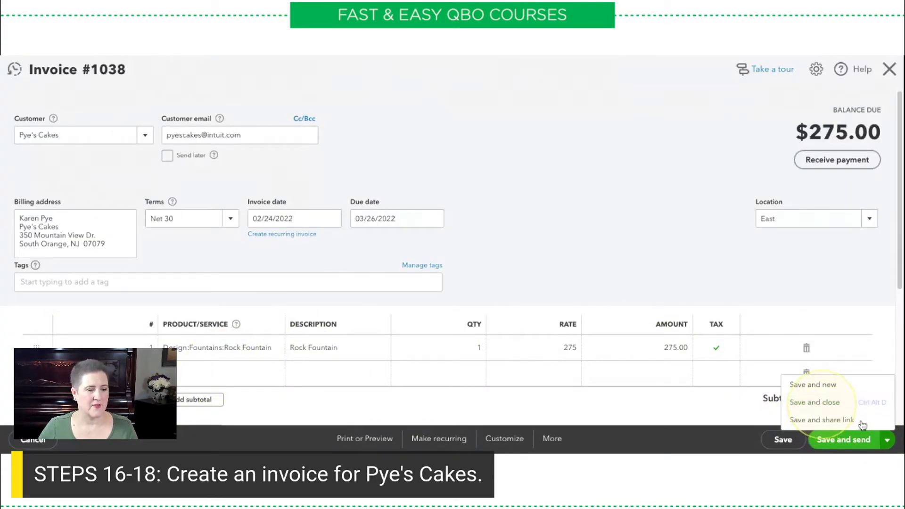
{"action": "key", "text": "ctrl+alt+d"}
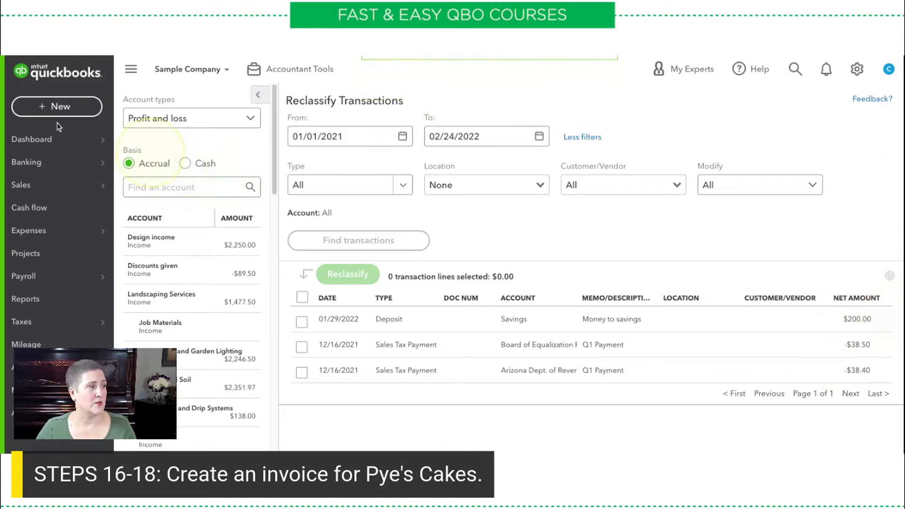
- Create a new bill with Hall Properties as the vendor and dismiss the online payment promotion
{"action": "left_click", "coordinate": [58, 106]}
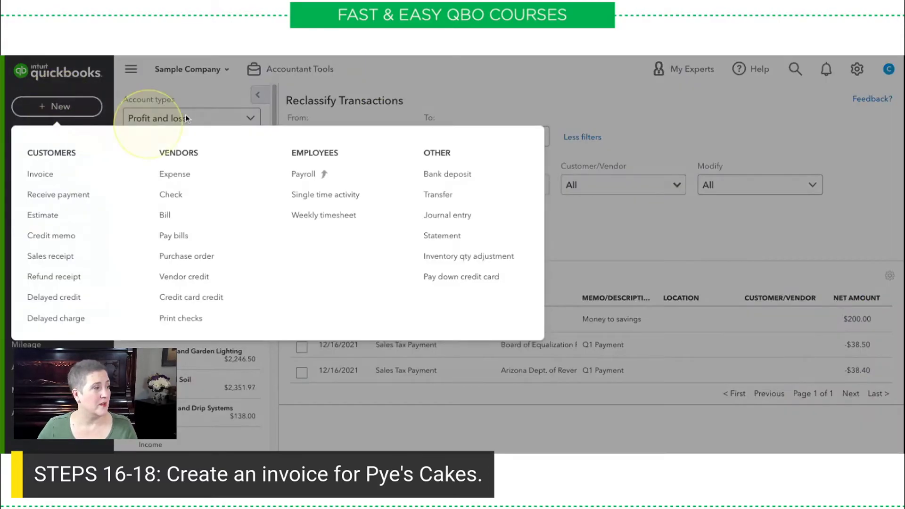
{"action": "left_click", "coordinate": [200, 213]}
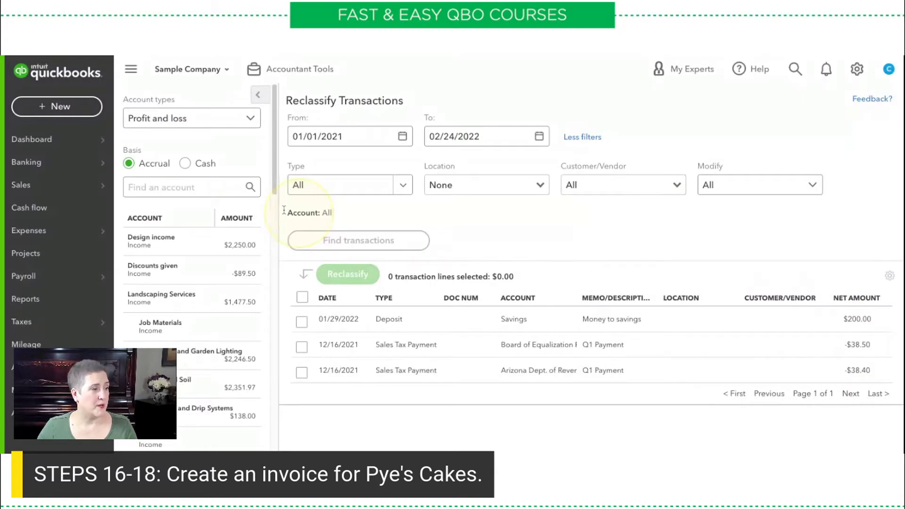
{"action": "type", "text": "Hall"}
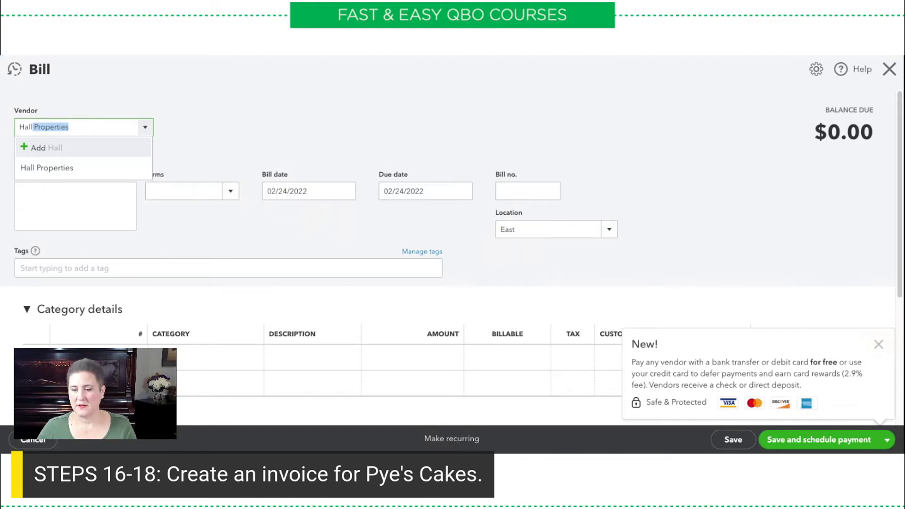
{"action": "key", "text": "Tab"}
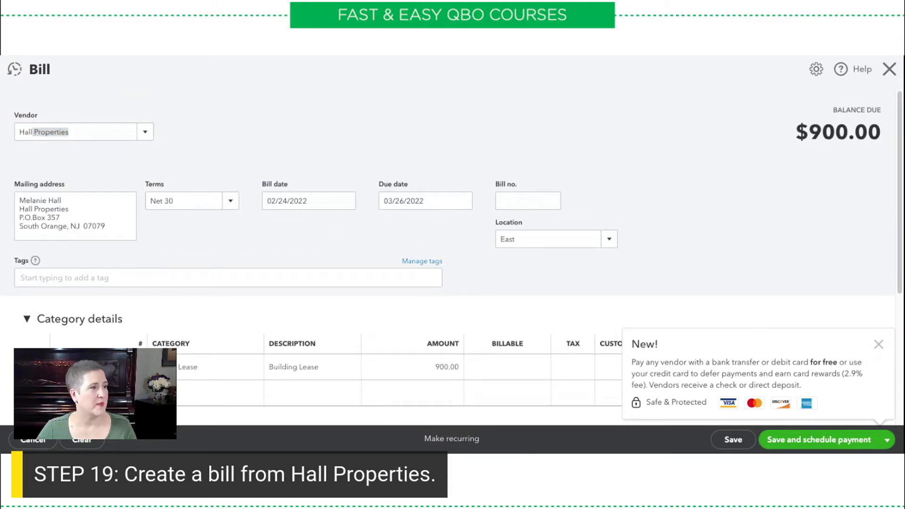
{"action": "left_click", "coordinate": [52, 131]}
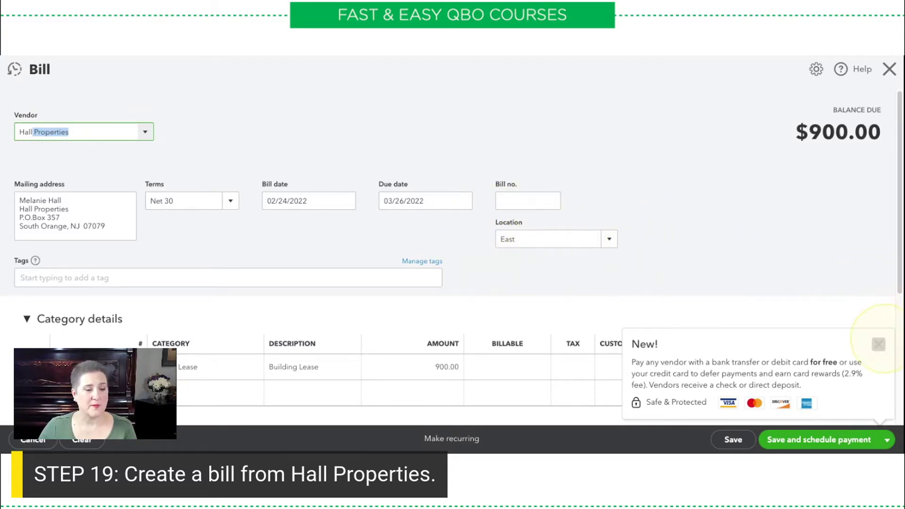
{"action": "left_click", "coordinate": [878, 344]}
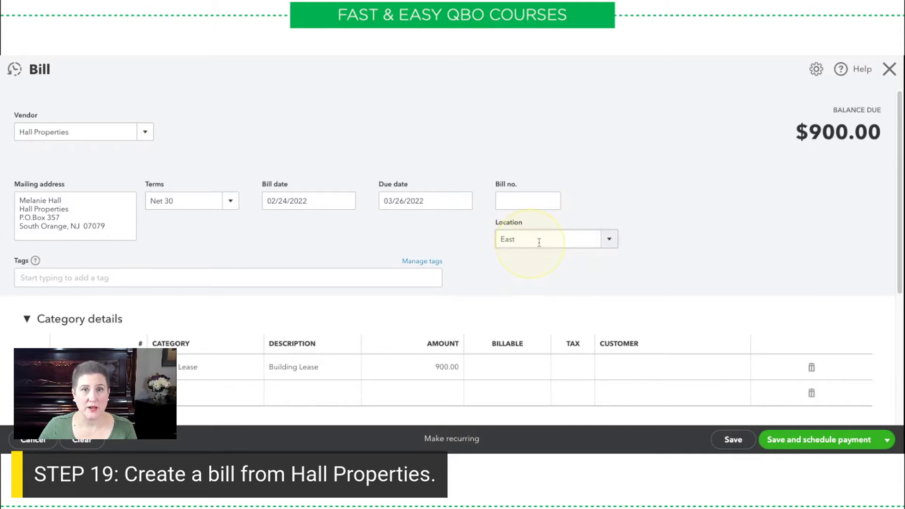
- Check the location choices on the Hall Properties bill, keep East, and save and close the bill
{"action": "left_click", "coordinate": [613, 238]}
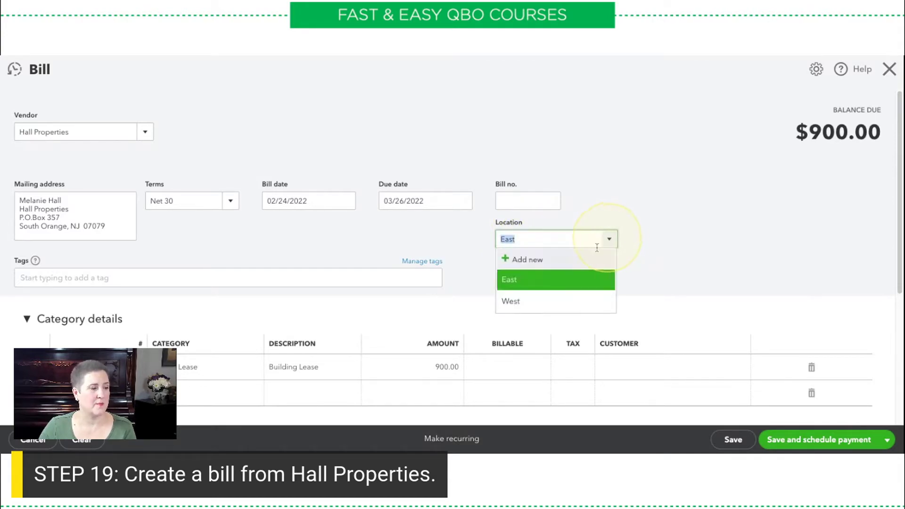
{"action": "left_click", "coordinate": [738, 241]}
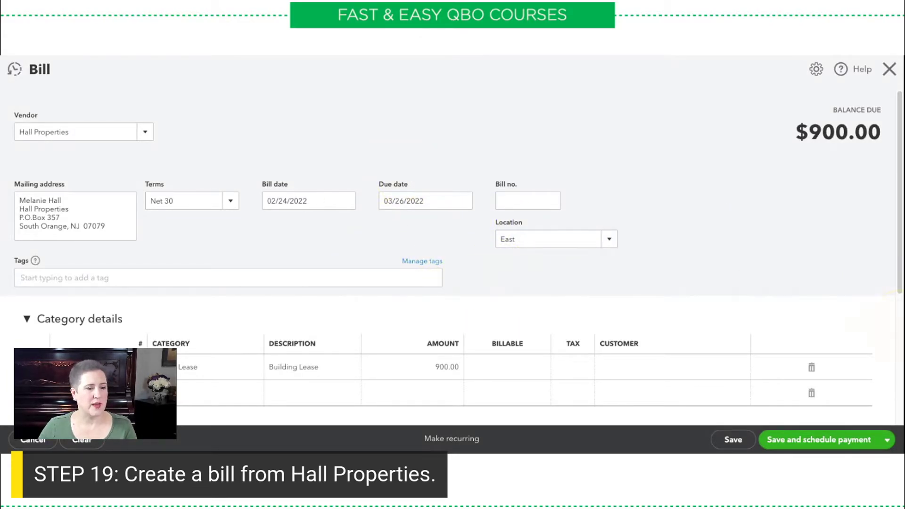
{"action": "mouse_move", "coordinate": [846, 445]}
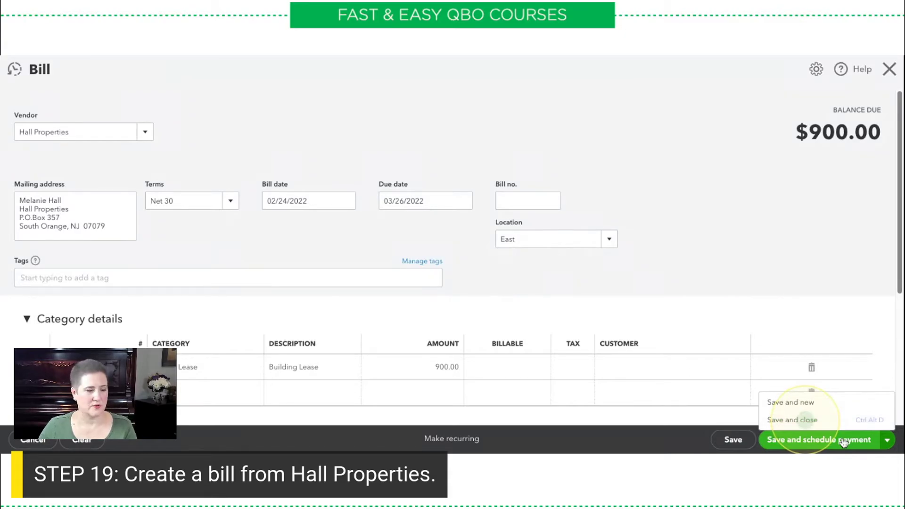
{"action": "left_click", "coordinate": [791, 419]}
{"action": "left_click", "coordinate": [828, 436]}
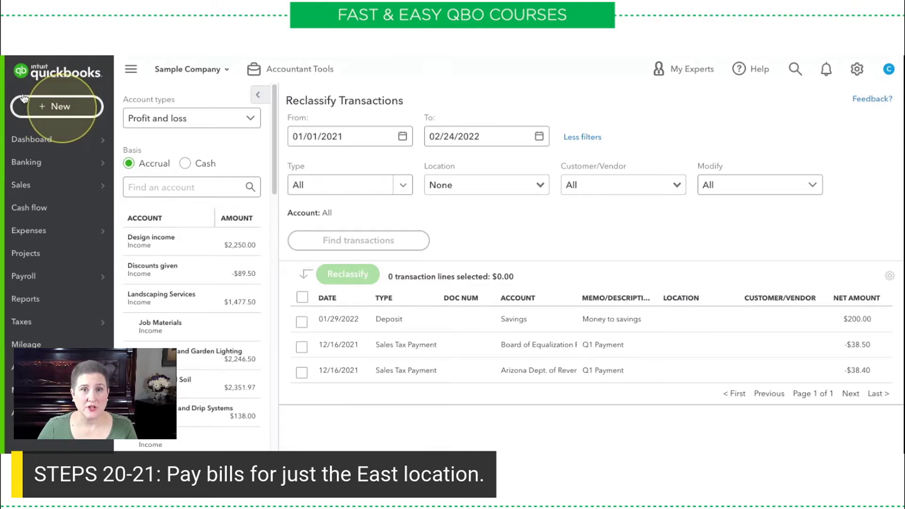
- Open the bill payment form and filter the open bills to the East location
{"action": "left_click", "coordinate": [60, 107]}
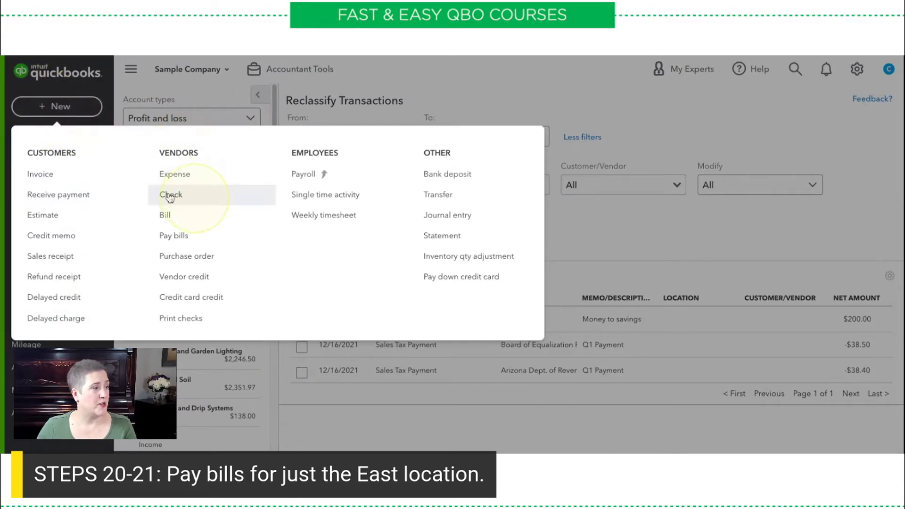
{"action": "left_click", "coordinate": [160, 233]}
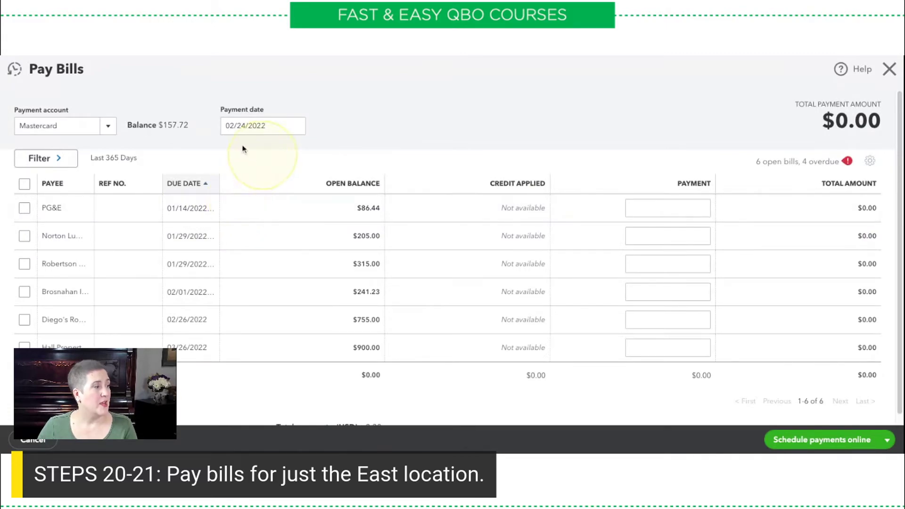
{"action": "left_click", "coordinate": [22, 154]}
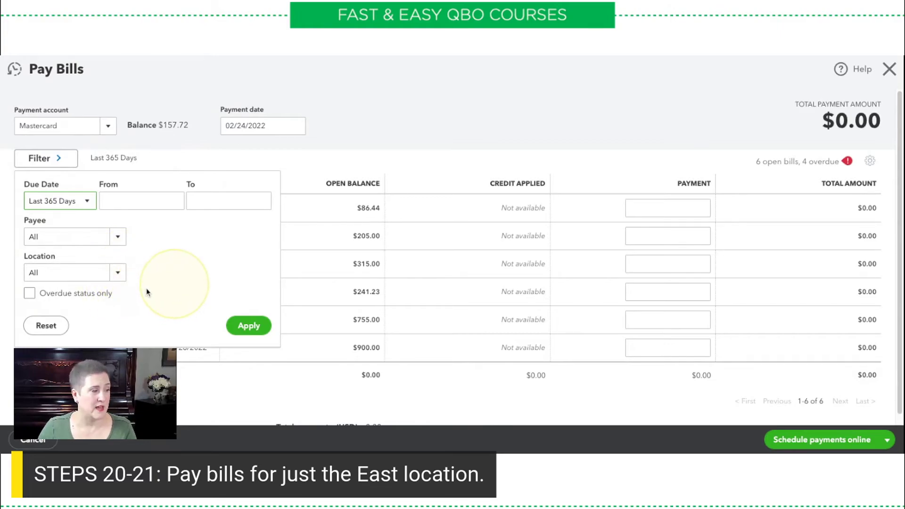
{"action": "left_click", "coordinate": [87, 278]}
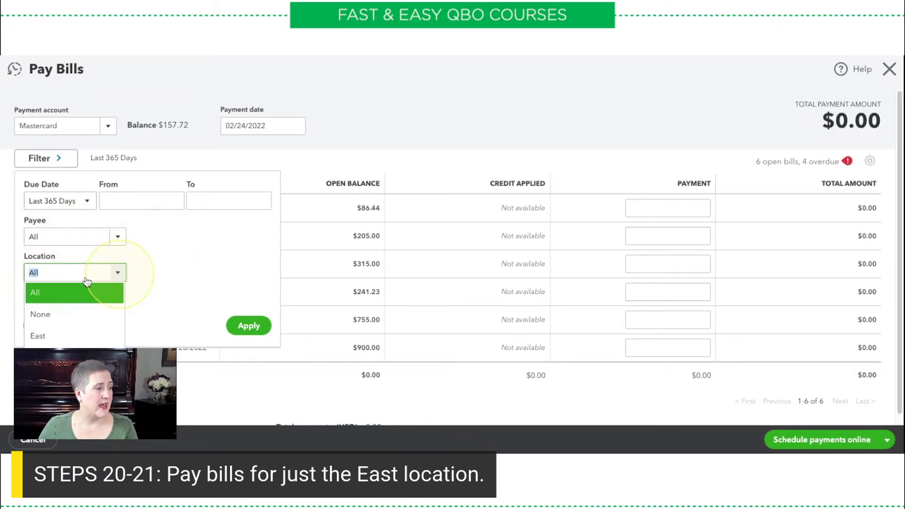
{"action": "left_click", "coordinate": [47, 337]}
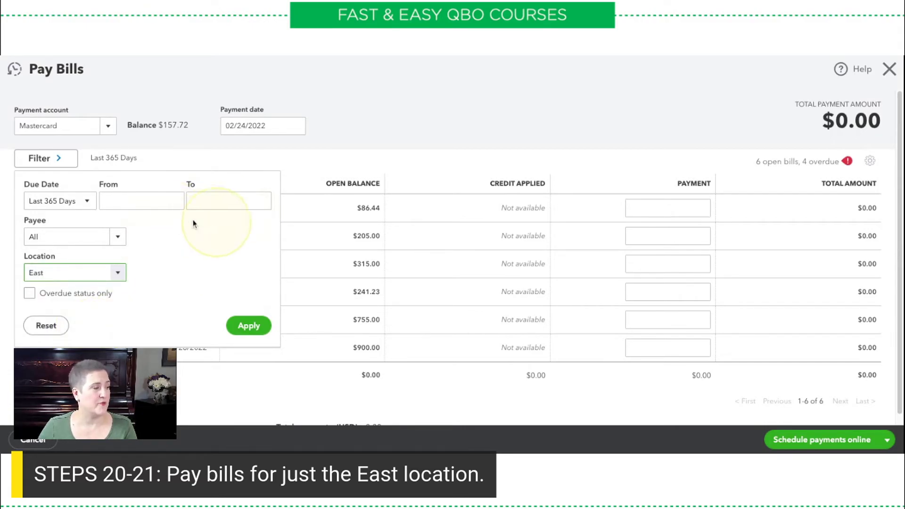
{"action": "left_click", "coordinate": [231, 333]}
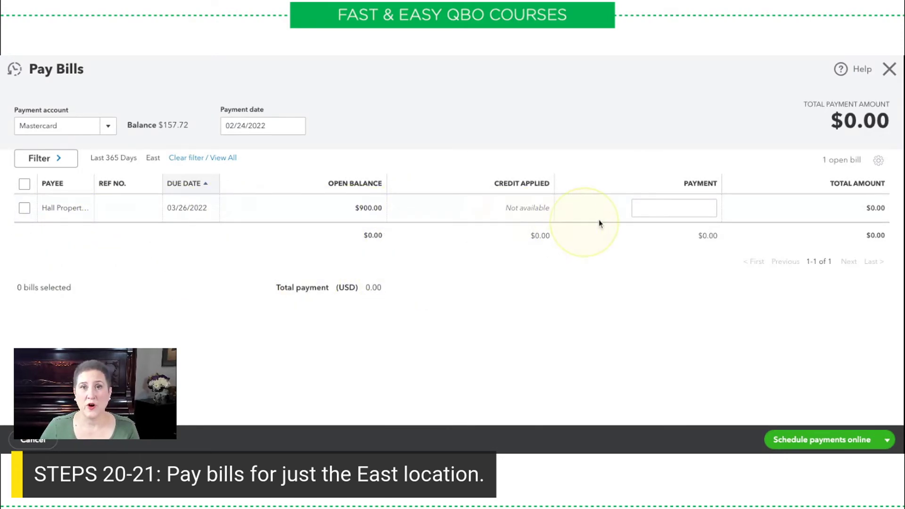
- Enter a 900 payment for the Hall Properties bill, then save and close the bill payment
{"action": "left_click", "coordinate": [709, 203]}
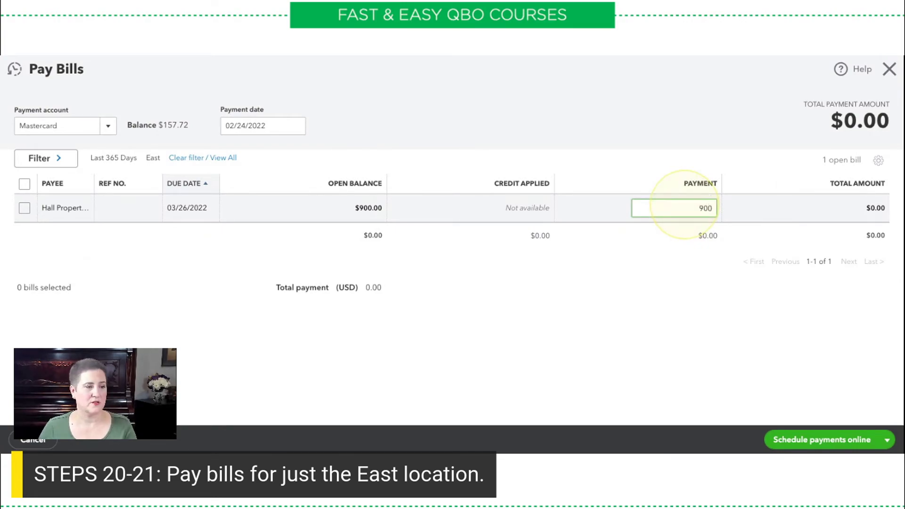
{"action": "left_click", "coordinate": [887, 439]}
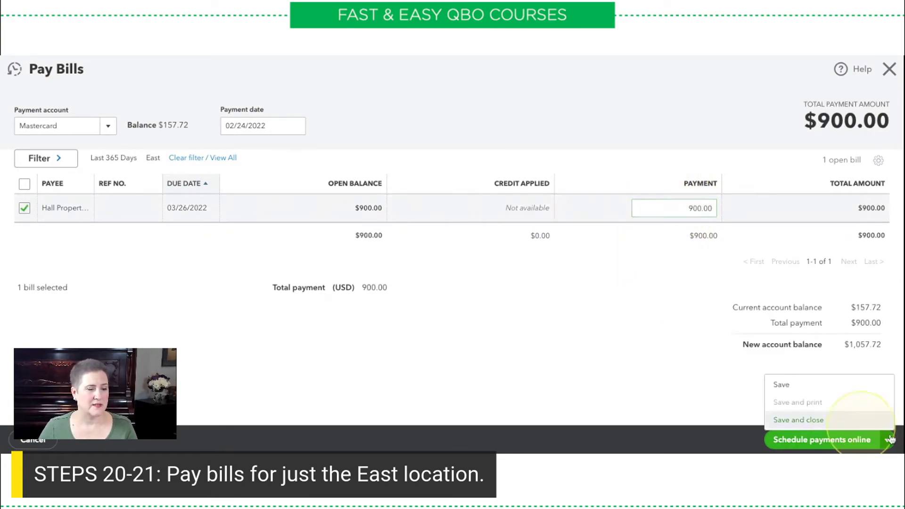
{"action": "left_click", "coordinate": [817, 419]}
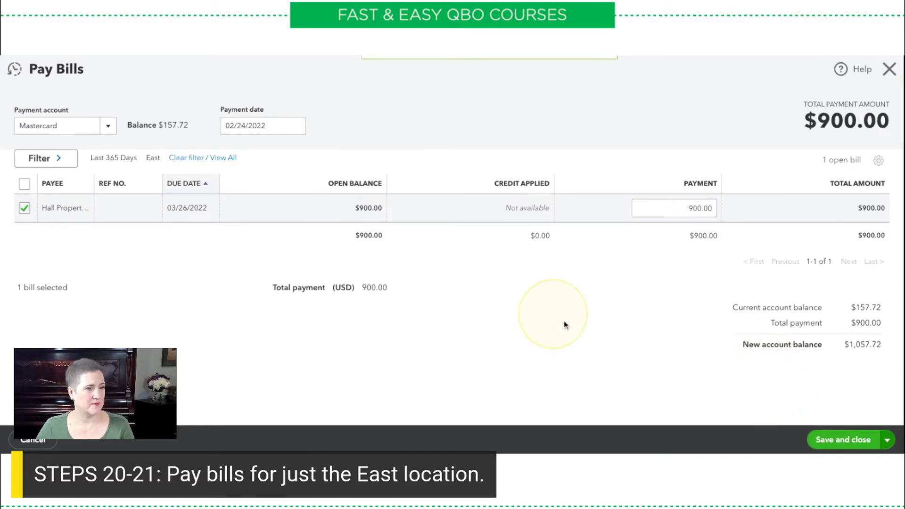
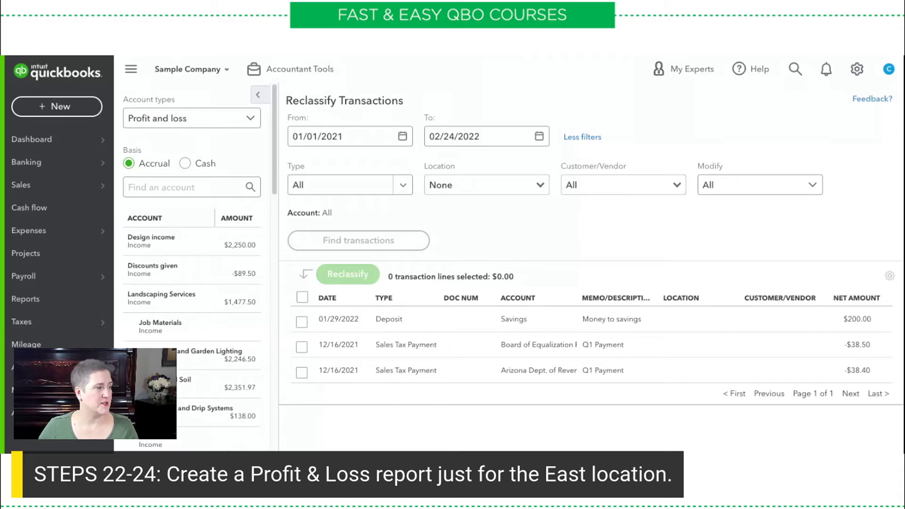
- Open the Profit and Loss by Location report and run it for All Dates
{"action": "left_click", "coordinate": [26, 299]}
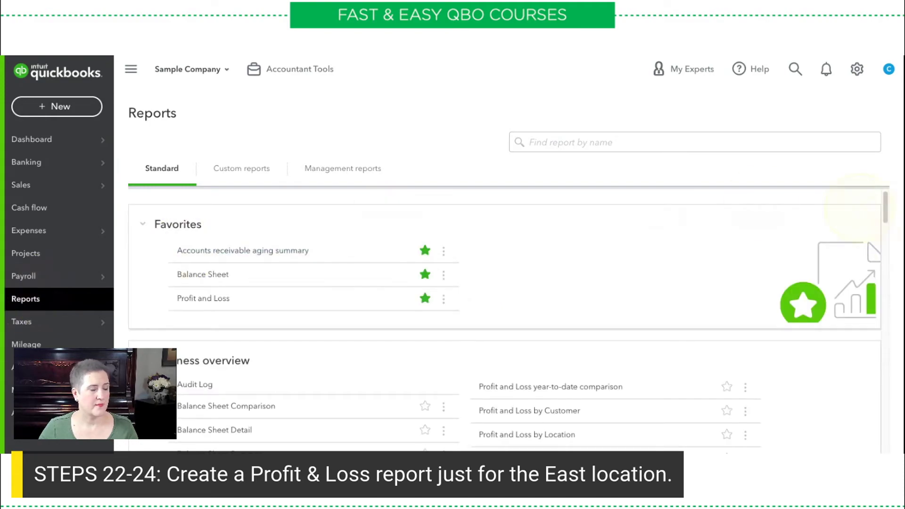
{"action": "left_click_drag", "start_coordinate": [880, 208], "coordinate": [876, 222]}
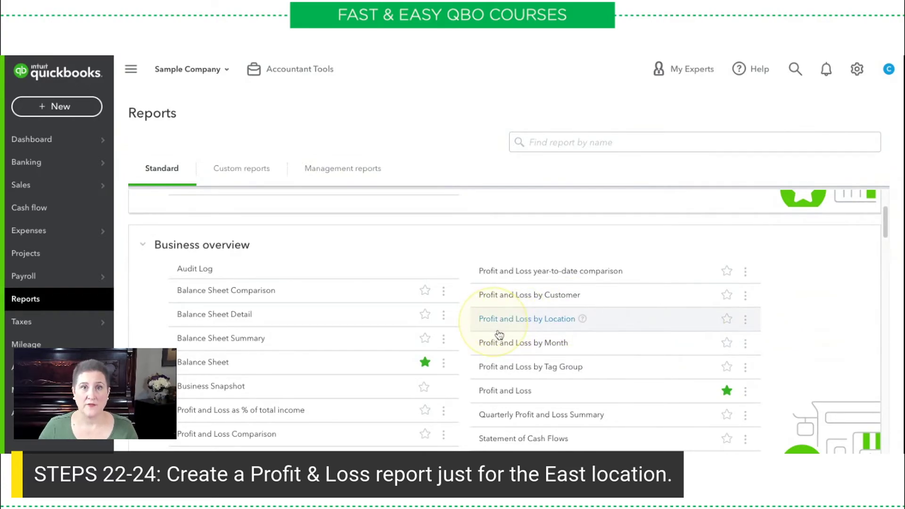
{"action": "left_click", "coordinate": [551, 330]}
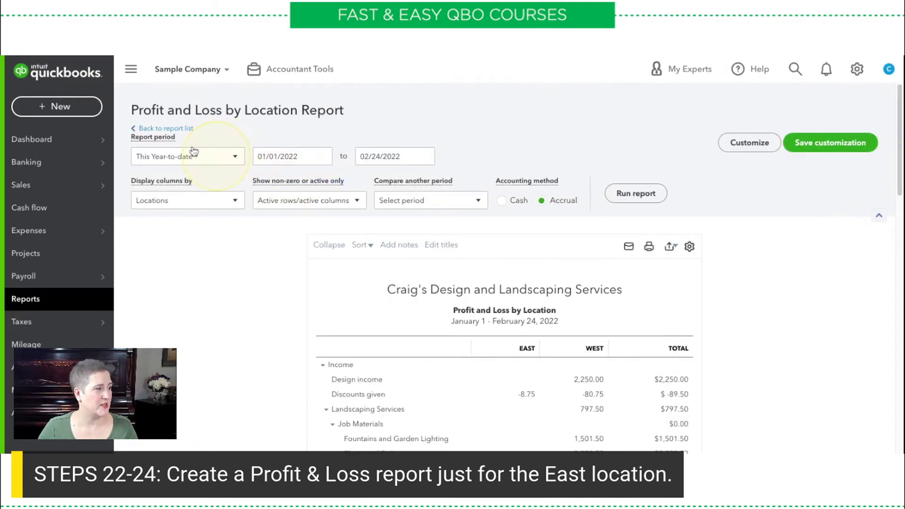
{"action": "left_click", "coordinate": [194, 151]}
{"action": "left_click", "coordinate": [176, 173]}
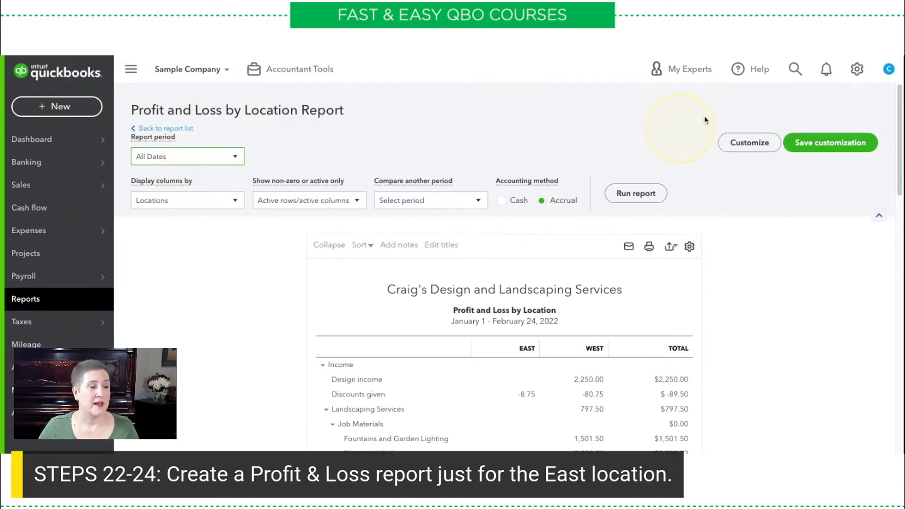
{"action": "left_click", "coordinate": [655, 193]}
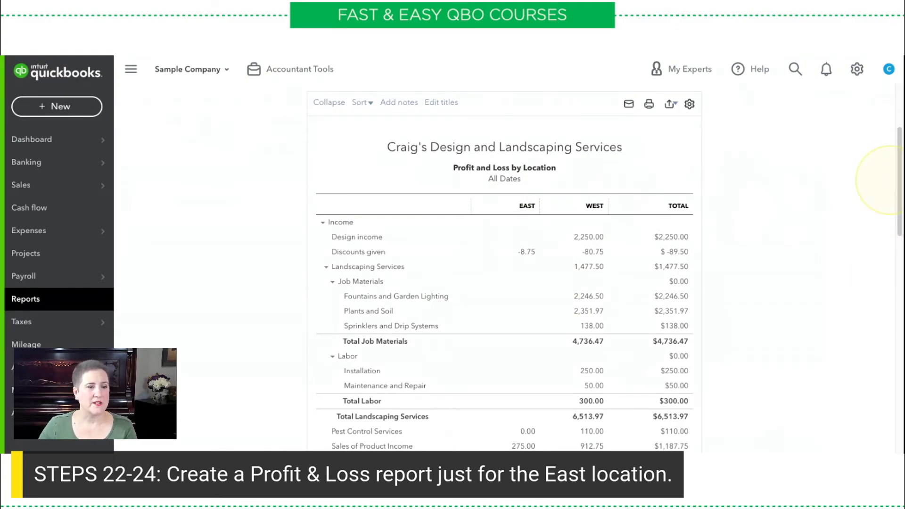
- Customize the Profit and Loss by Location report to filter on the East location and run it
{"action": "scroll", "coordinate": [886, 193], "scroll_direction": "up", "scroll_amount": 3}
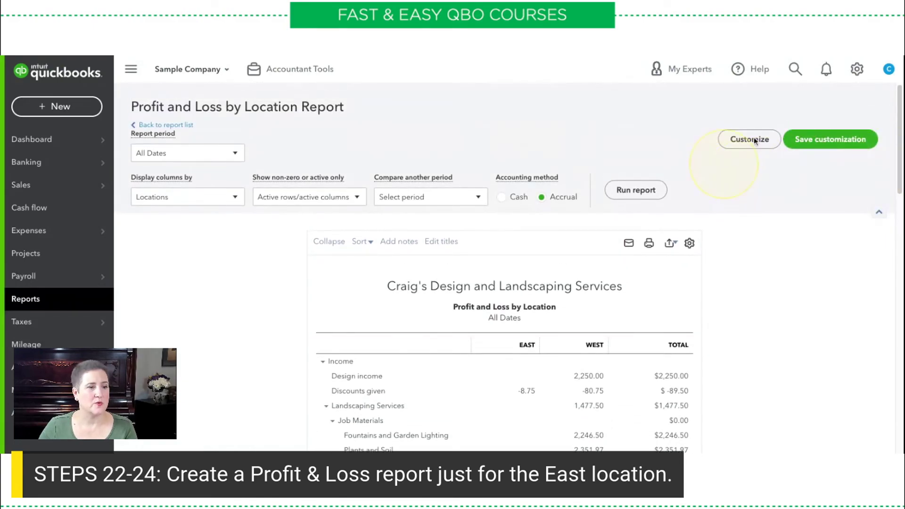
{"action": "left_click", "coordinate": [773, 133]}
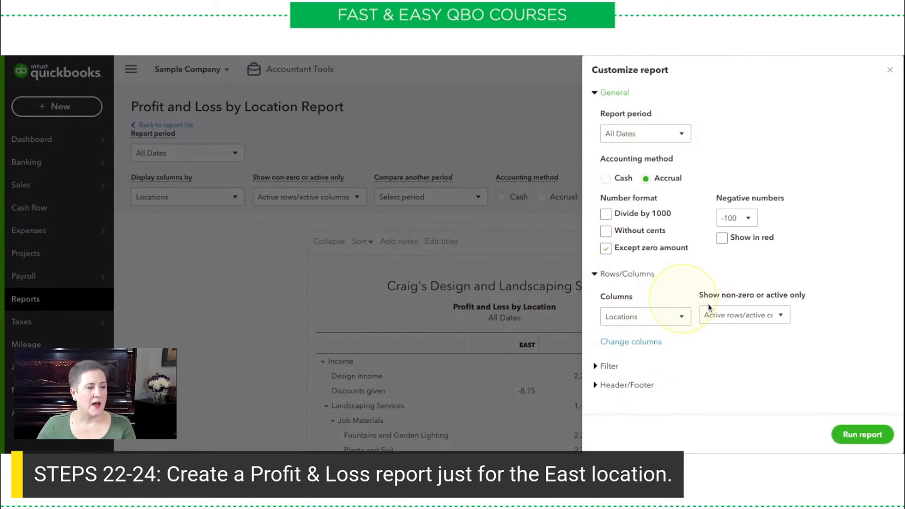
{"action": "left_click", "coordinate": [608, 366]}
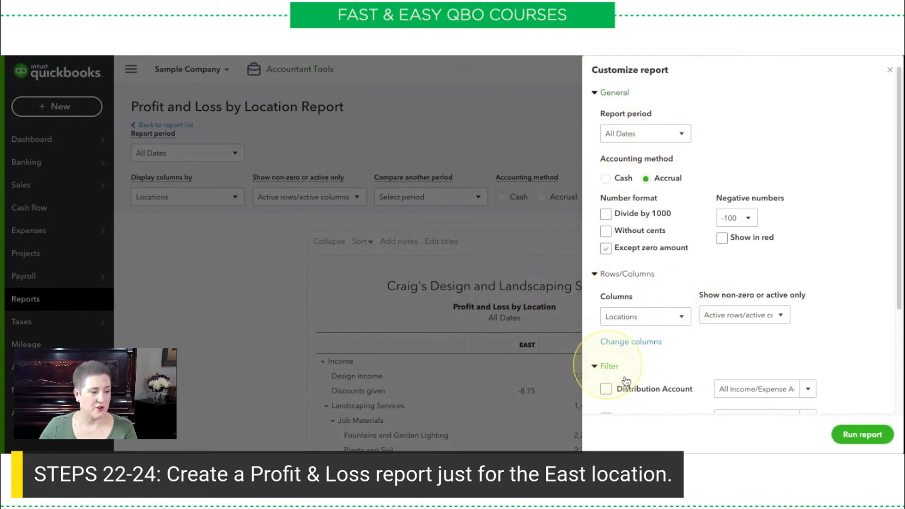
{"action": "scroll", "coordinate": [883, 254], "scroll_direction": "down", "scroll_amount": 2}
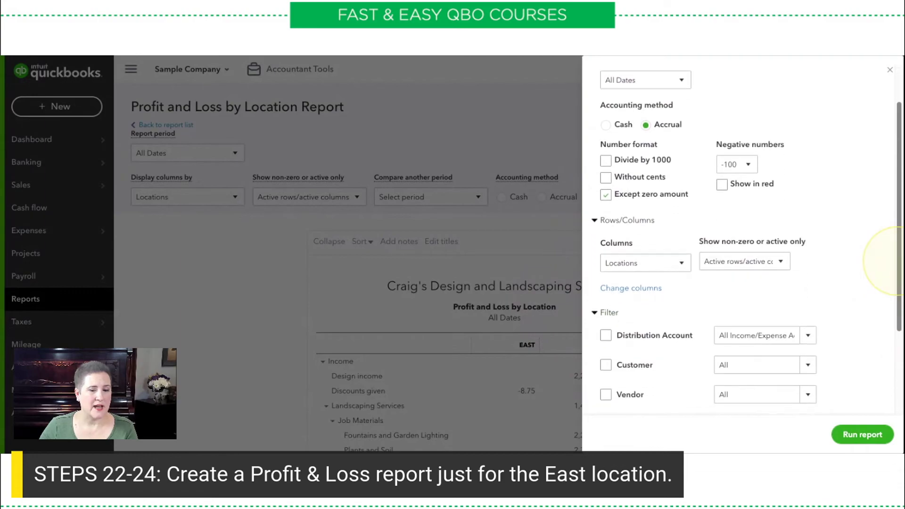
{"action": "scroll", "coordinate": [882, 260], "scroll_direction": "down", "scroll_amount": 3}
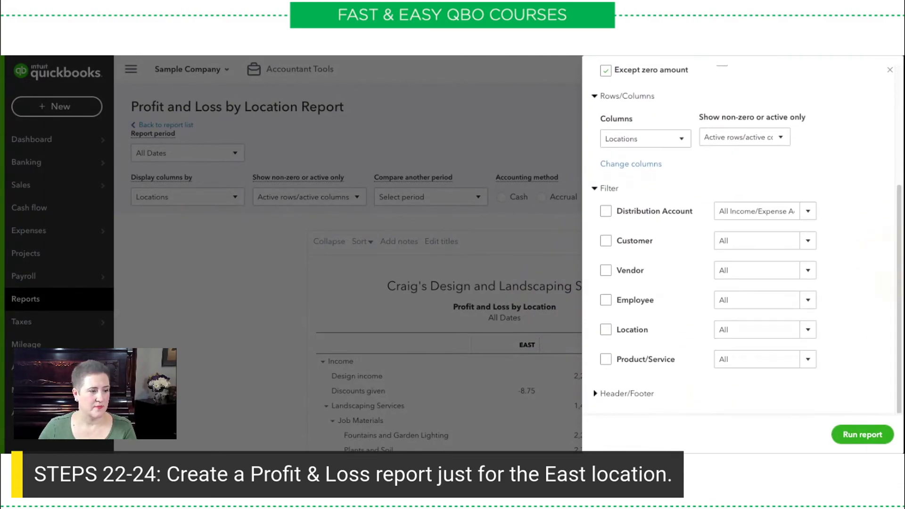
{"action": "left_click", "coordinate": [808, 330]}
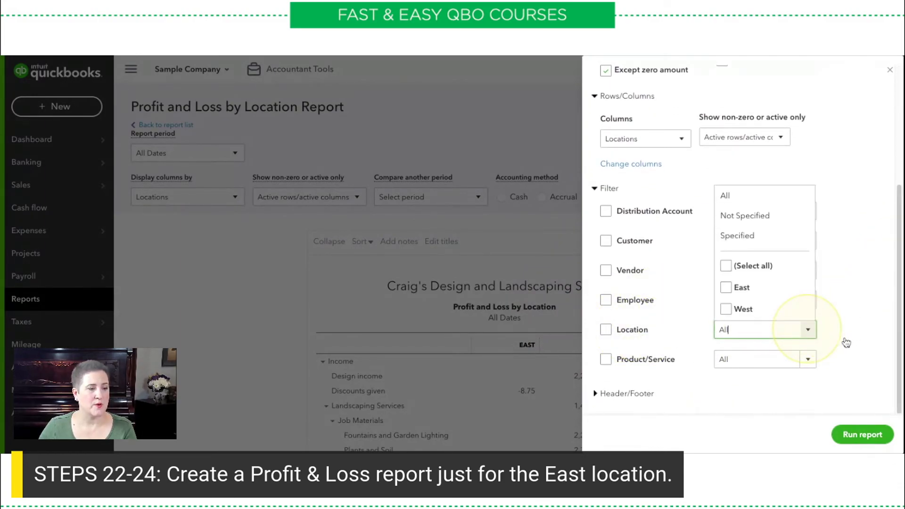
{"action": "left_click", "coordinate": [754, 289]}
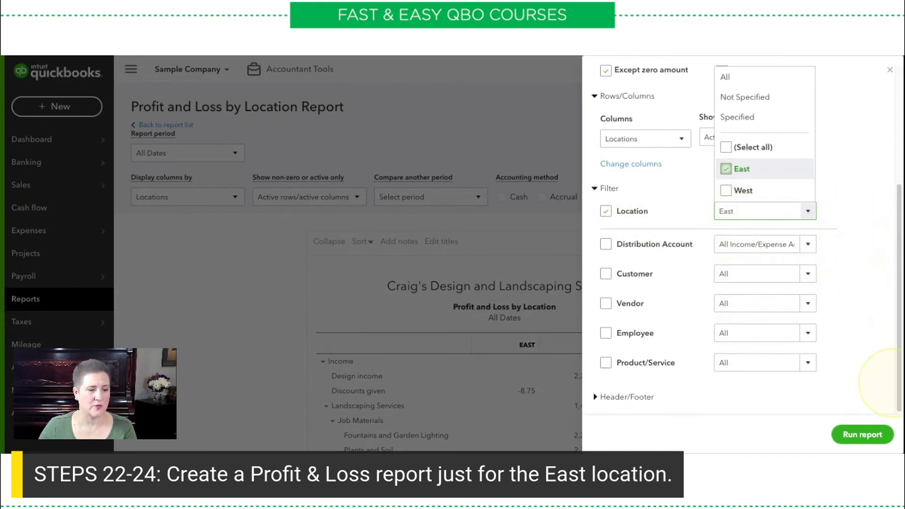
{"action": "left_click", "coordinate": [862, 434]}
{"action": "scroll", "coordinate": [860, 424], "scroll_direction": "down", "scroll_amount": 3}
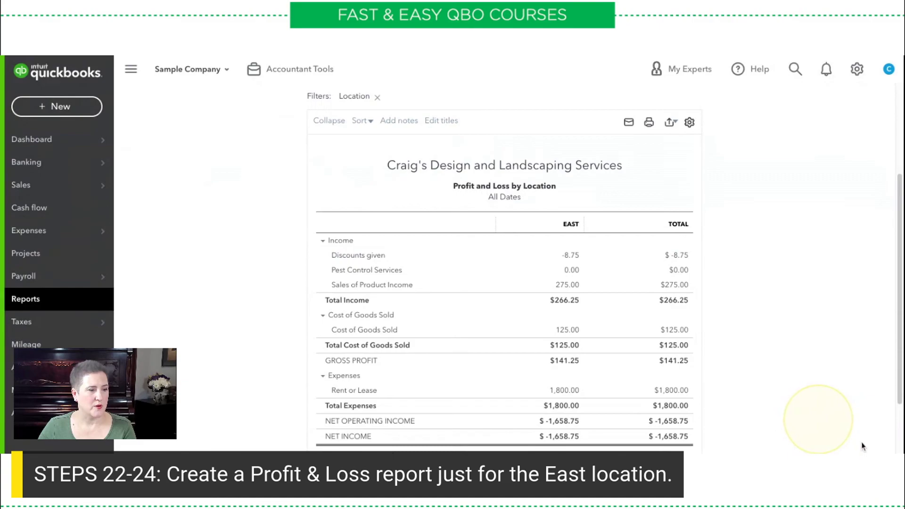
{"action": "scroll", "coordinate": [890, 195], "scroll_direction": "down", "scroll_amount": 1}
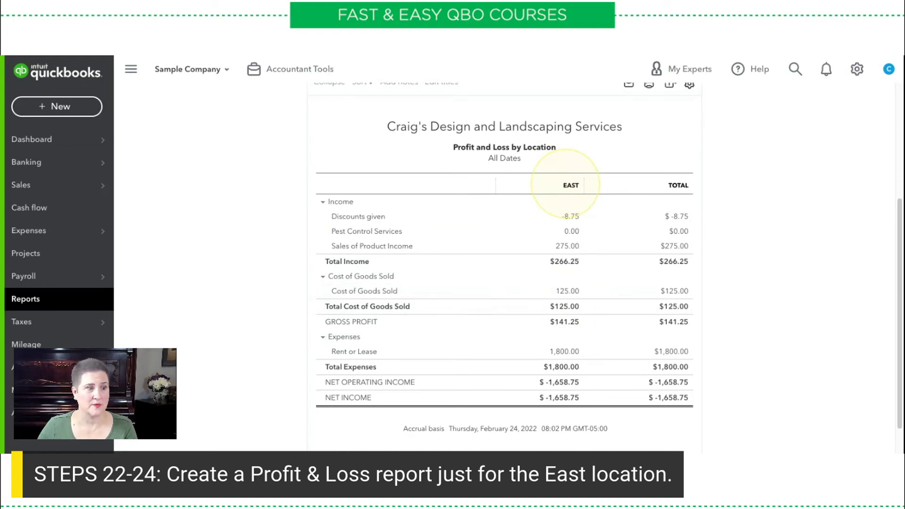
- Change the report's columns from locations to Total Only and rerun the report
{"action": "scroll", "coordinate": [893, 227], "scroll_direction": "up", "scroll_amount": 3}
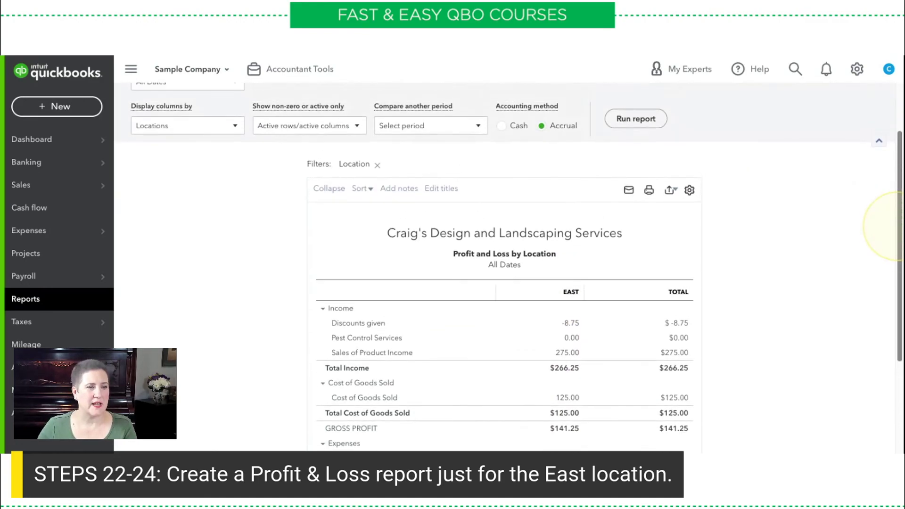
{"action": "scroll", "coordinate": [881, 226], "scroll_direction": "up", "scroll_amount": 1}
{"action": "left_click", "coordinate": [761, 97]}
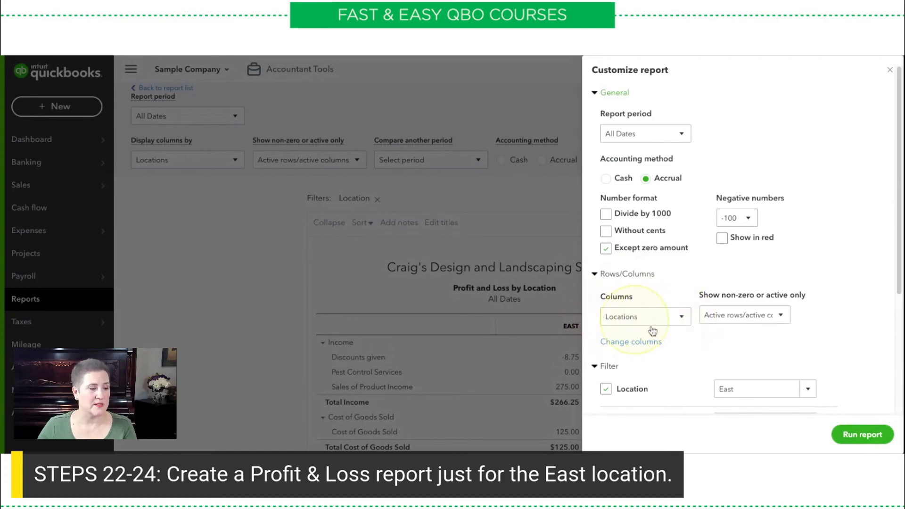
{"action": "left_click", "coordinate": [688, 323]}
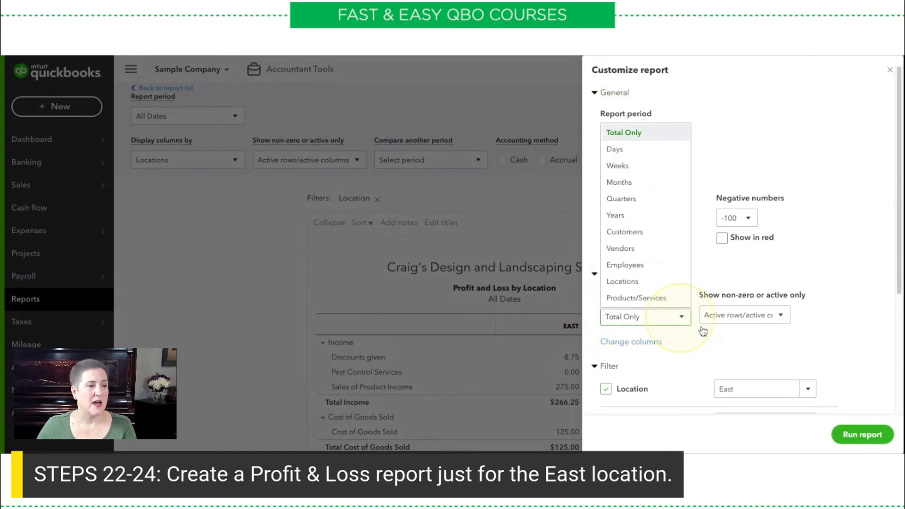
{"action": "left_click", "coordinate": [636, 128]}
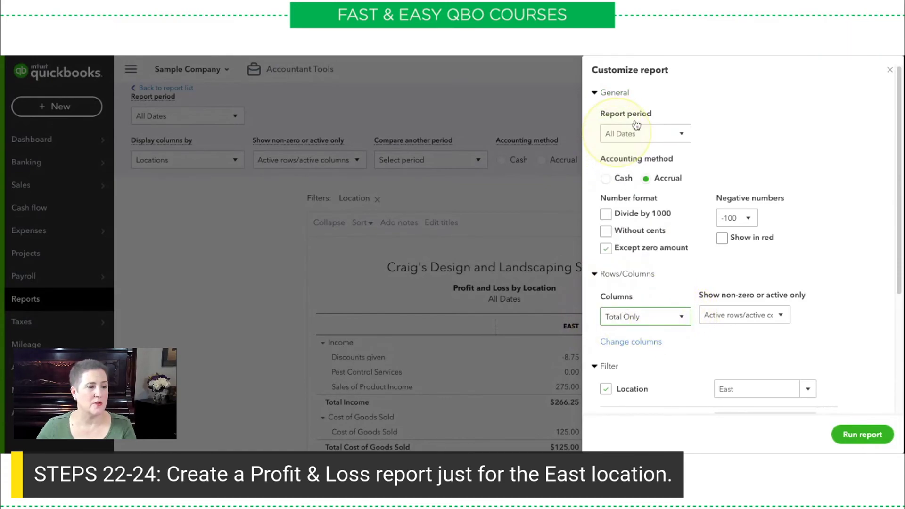
{"action": "left_click", "coordinate": [860, 431]}
{"action": "scroll", "coordinate": [874, 275], "scroll_direction": "down", "scroll_amount": 2}
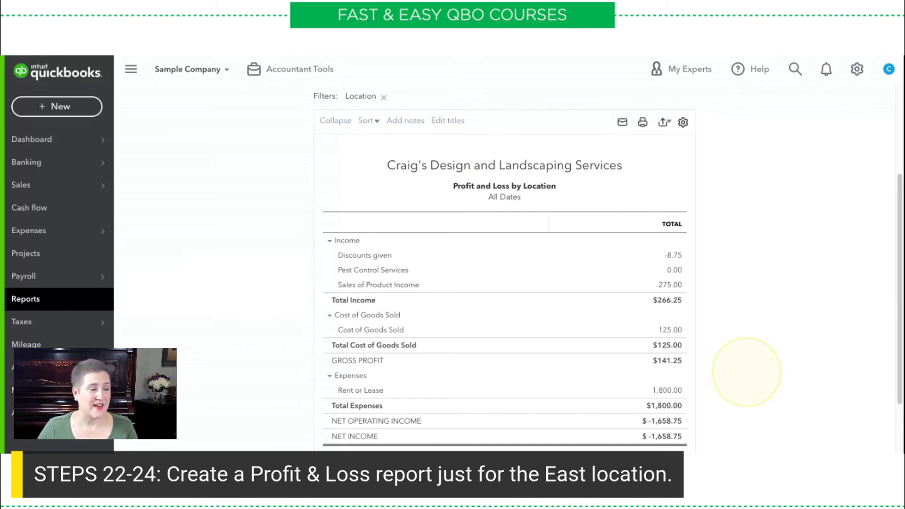
{"action": "mouse_move", "coordinate": [515, 162]}
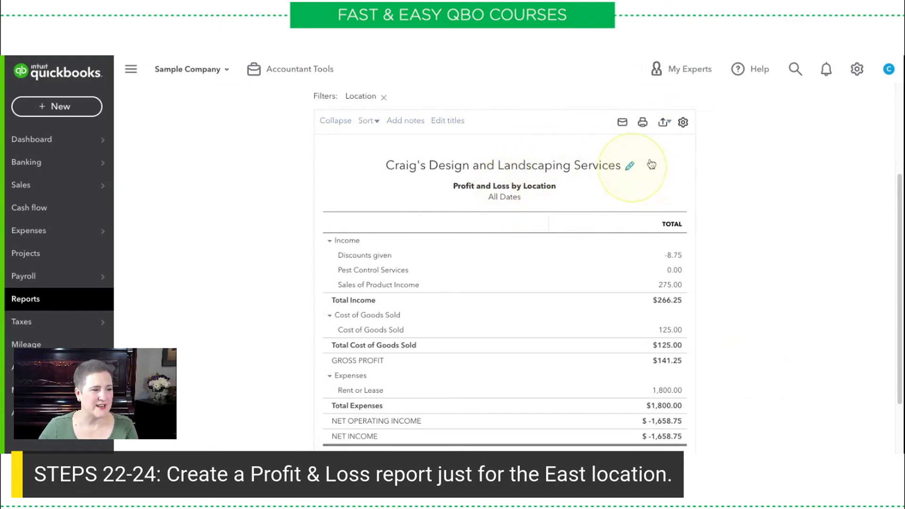